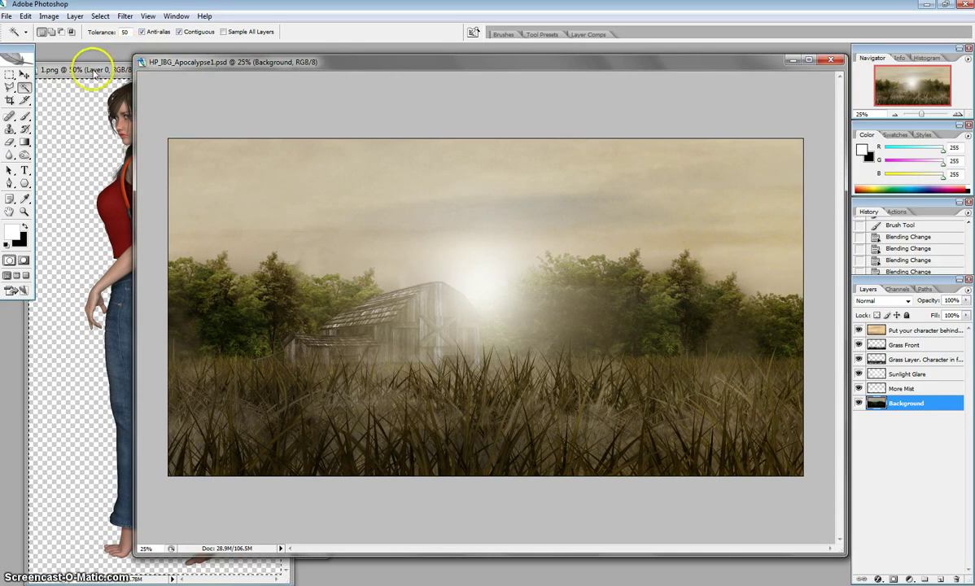
- Copy the red-top woman from 1.png into the HP_IBG_Apocalypse1.psd scene above the Background and move her right of the sun glare
drag(93, 68, 281, 65)
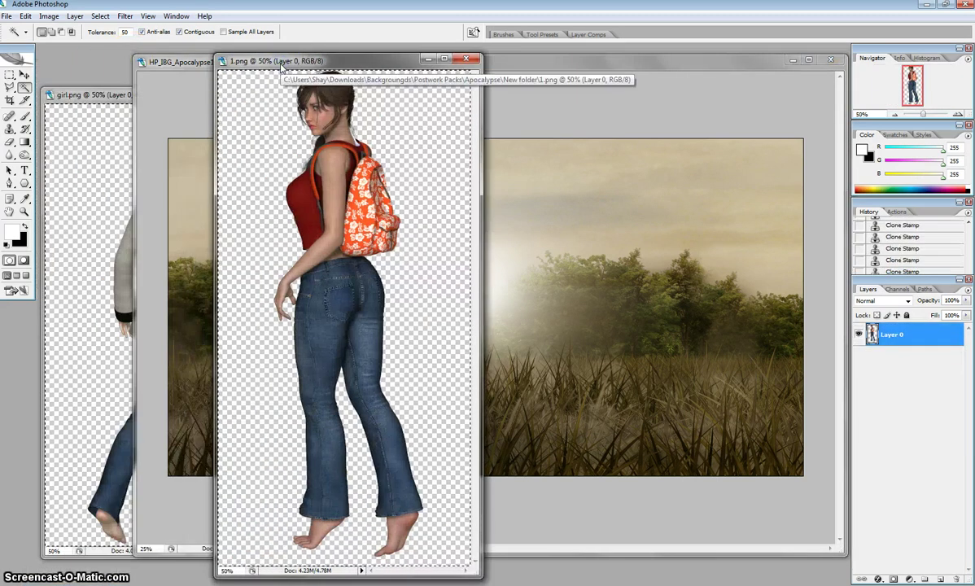
click(568, 61)
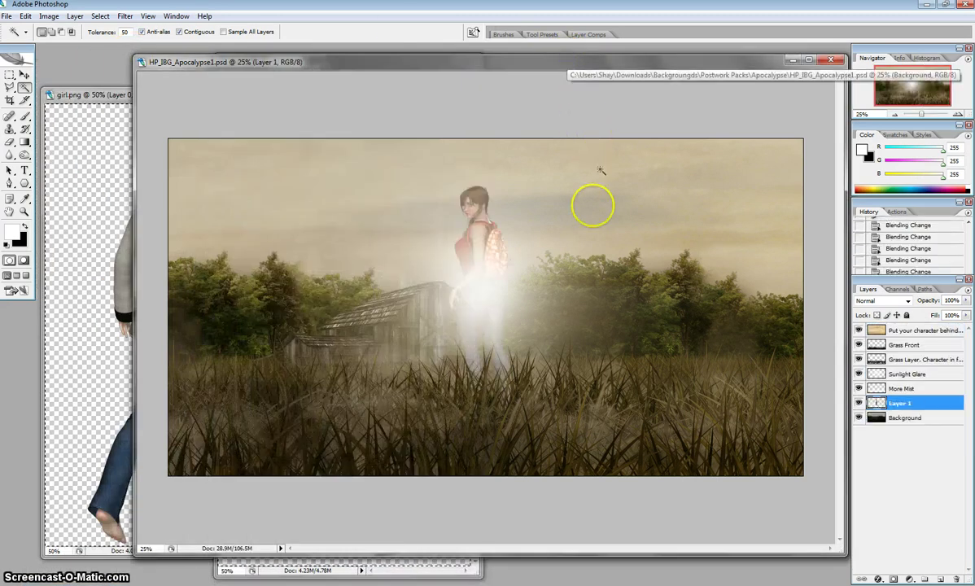
key(v)
drag(497, 254, 632, 253)
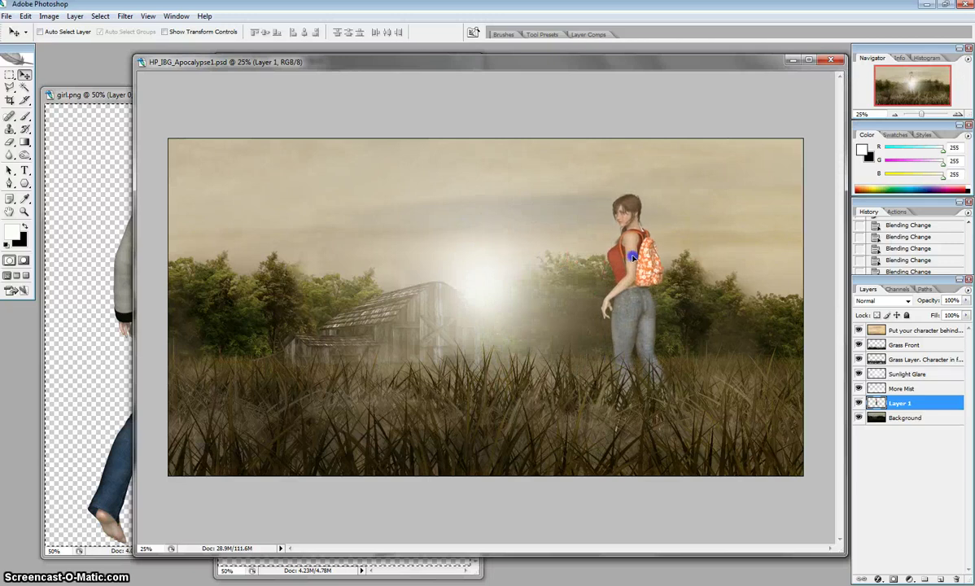
- Copy the blonde woman from girl.png into the HP_IBG_Apocalypse1.psd scene and move her left of the barn
click(115, 148)
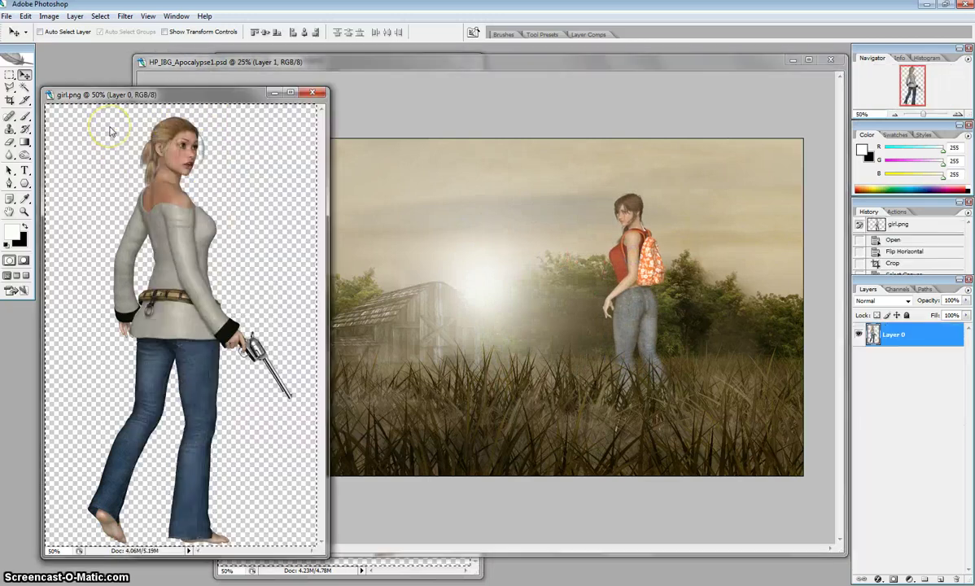
click(359, 62)
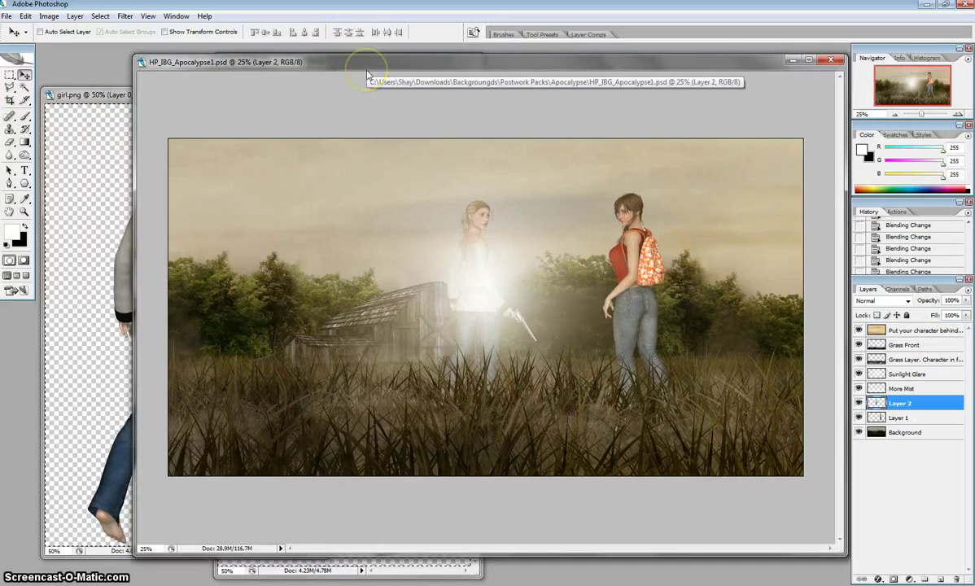
drag(440, 301, 311, 248)
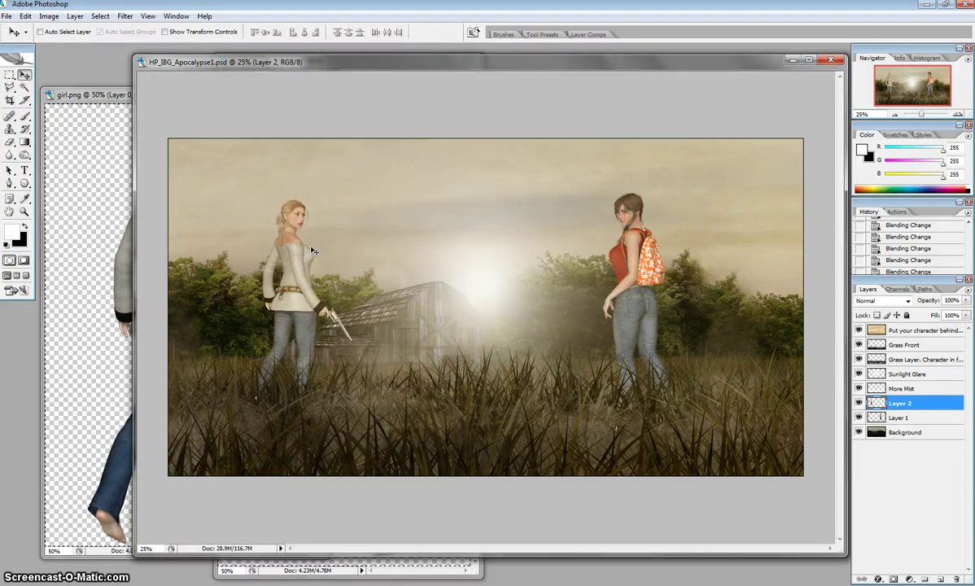
click(109, 200)
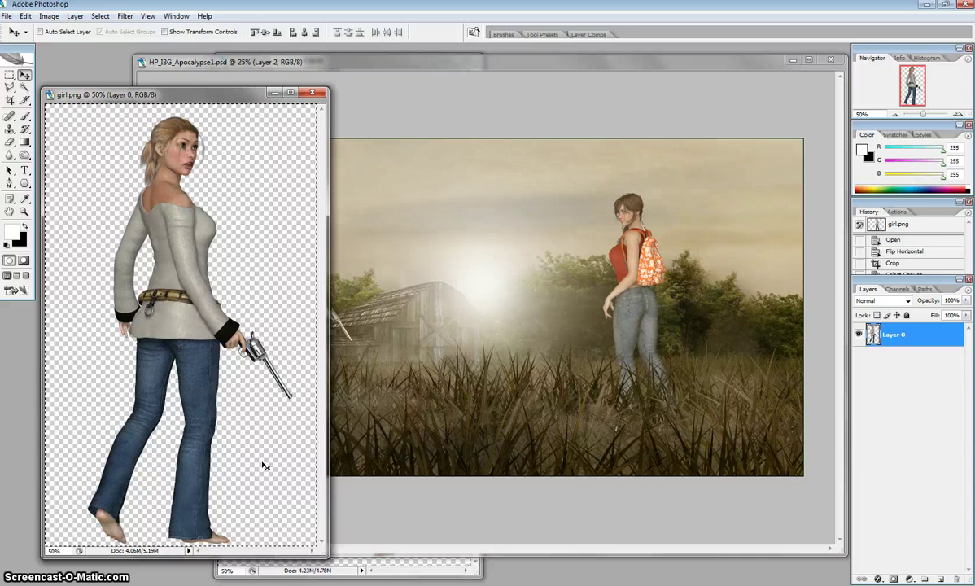
click(275, 422)
click(416, 108)
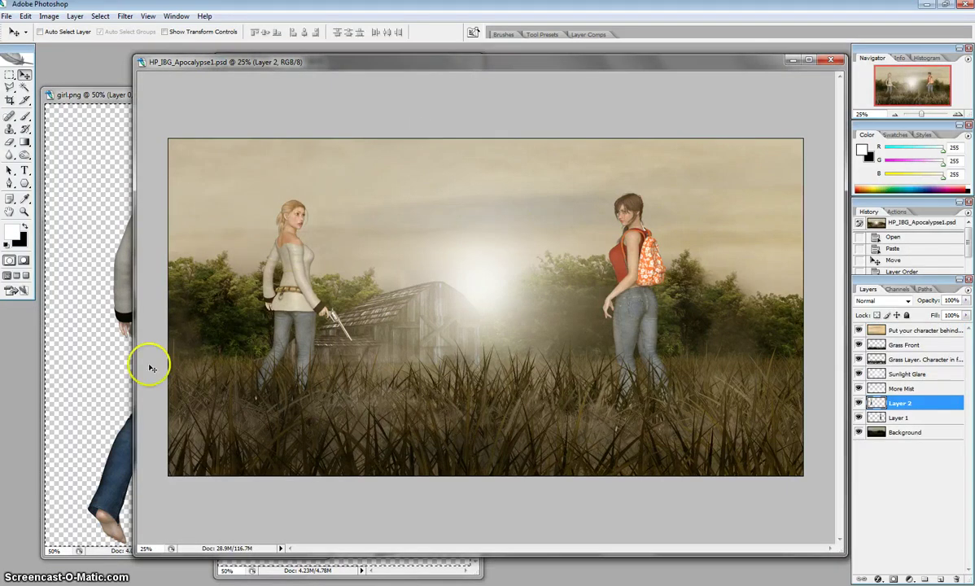
click(74, 407)
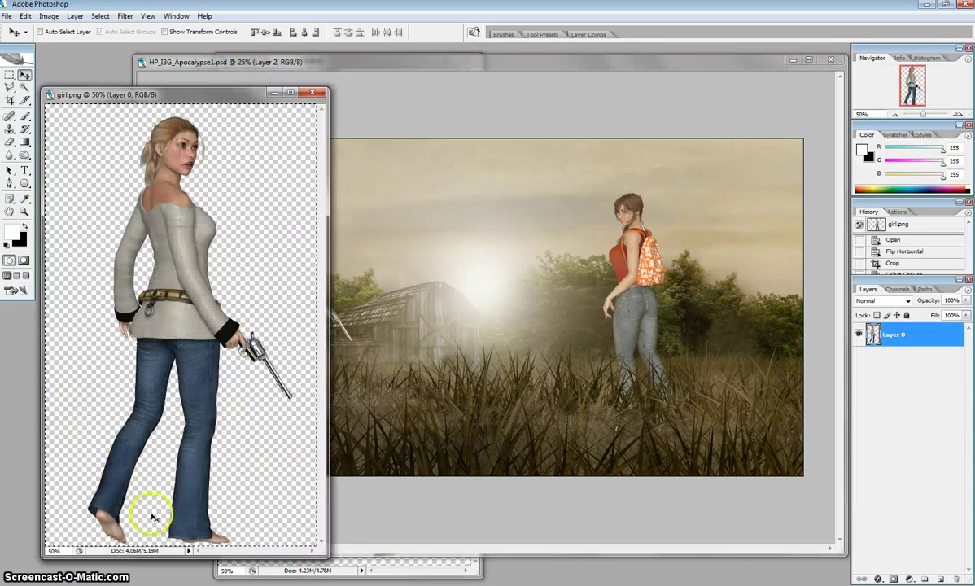
click(452, 65)
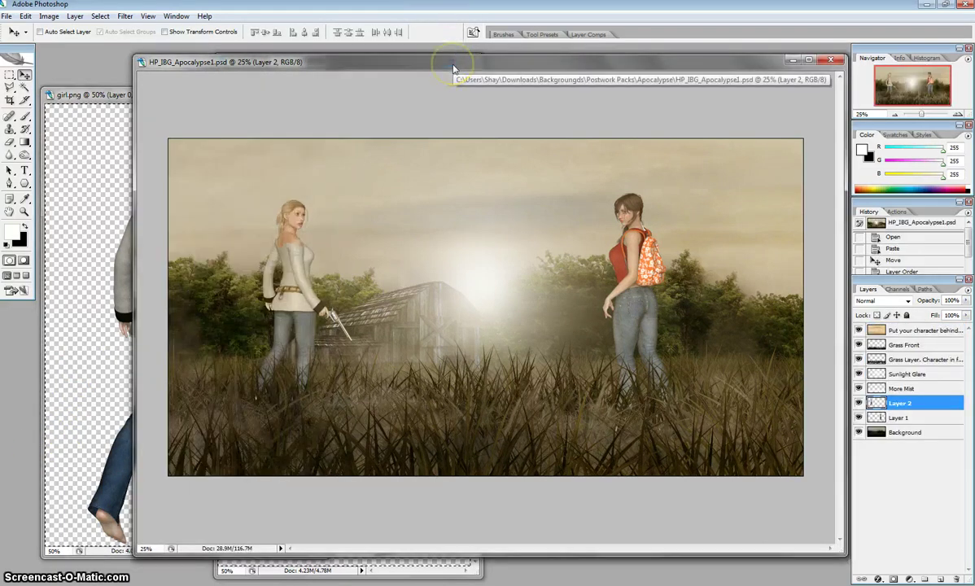
- Rearrange the girl.png and scene windows, and shift the blonde woman slightly right and down toward the barn
drag(453, 65, 544, 77)
drag(176, 98, 122, 165)
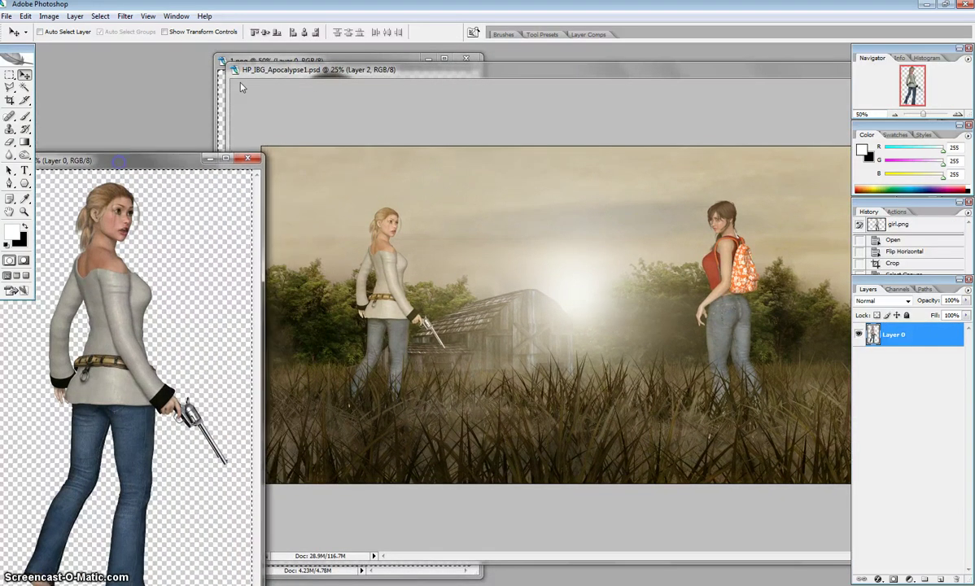
drag(415, 70, 307, 73)
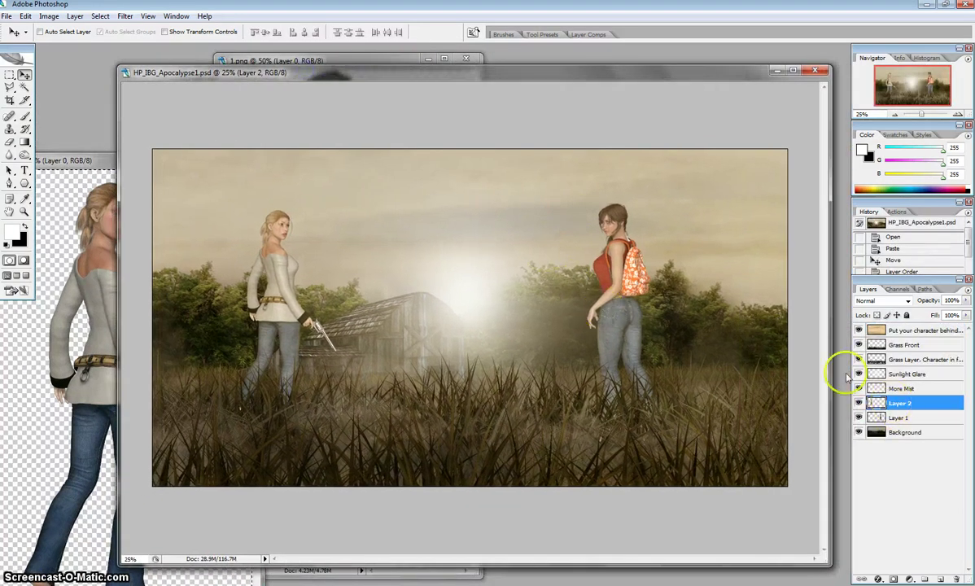
drag(458, 275, 491, 283)
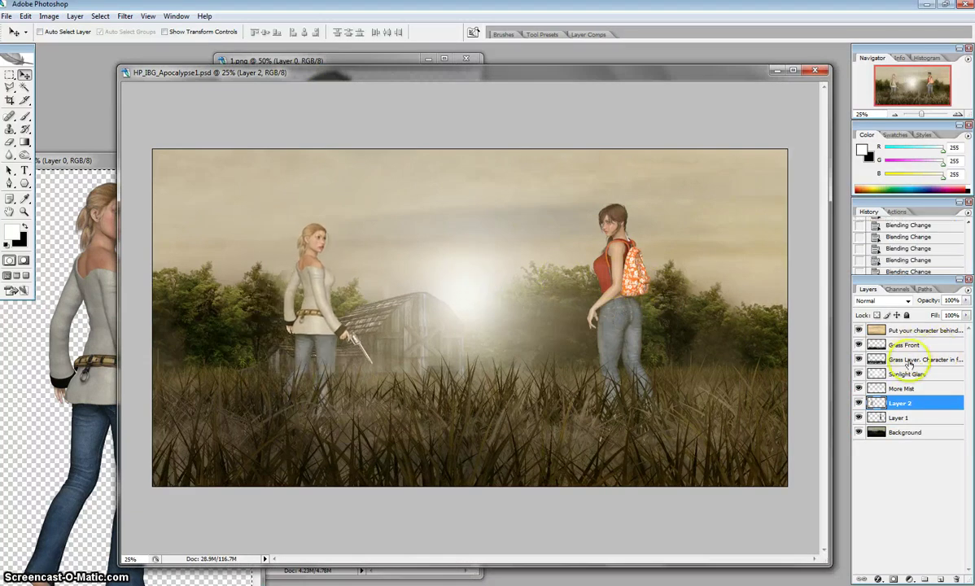
- Move Layer 1 between the two grass layers and shift the red-top woman up and left in the scene
click(900, 418)
drag(900, 418, 896, 352)
drag(647, 285, 621, 257)
- Enlarge the red-top woman proportionally to about 126% and reposition her slightly right and up, with her feet in the grass
key(ctrl+t)
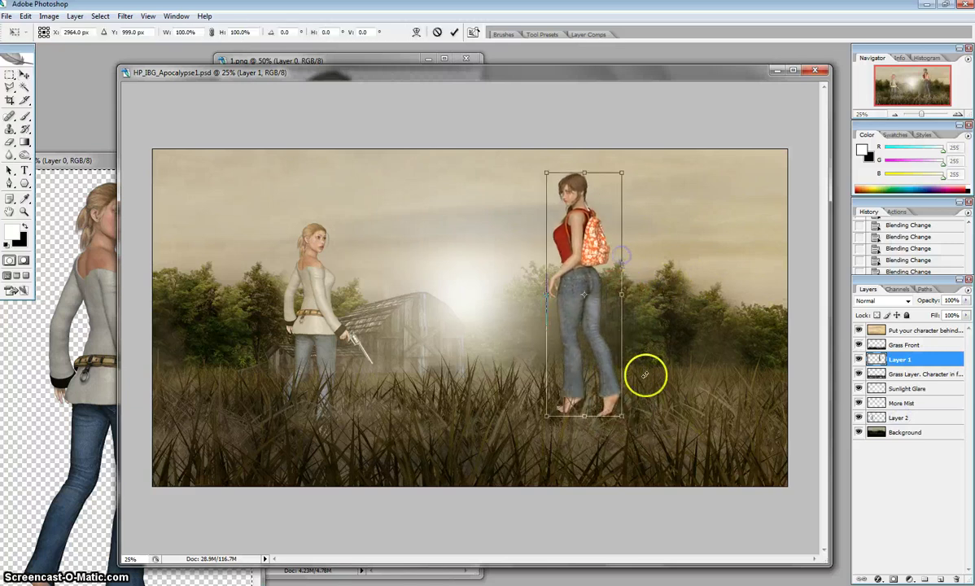
drag(622, 416, 622, 419)
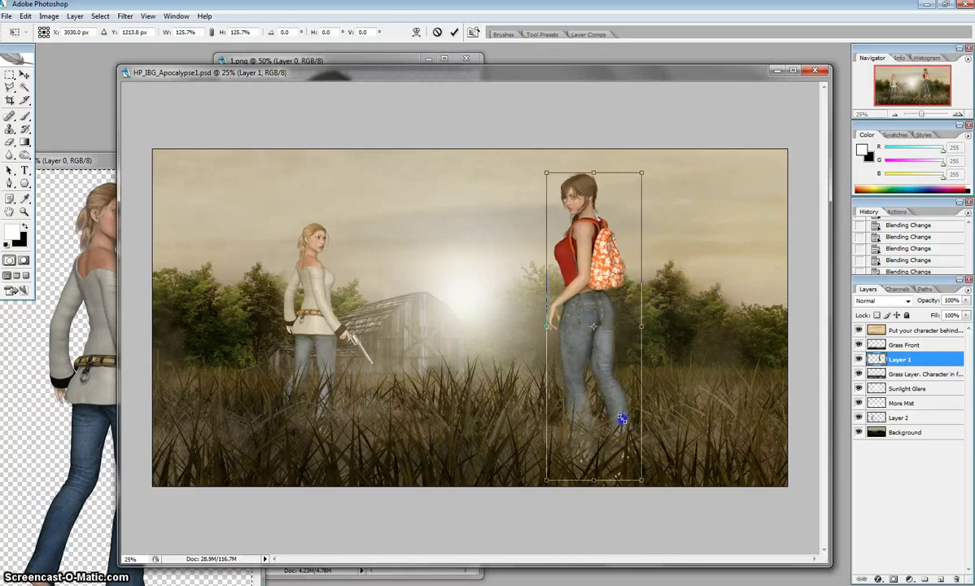
double_click(594, 317)
drag(593, 318, 618, 307)
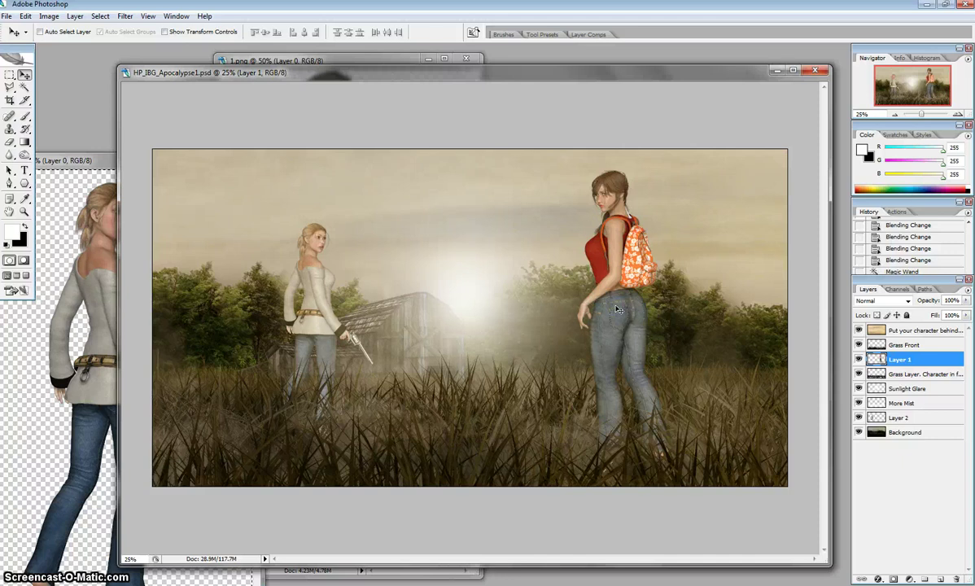
- Scale the blonde woman on Layer 2 down slightly and reposition her in the grass in front of the barn
click(887, 417)
key(ctrl+t)
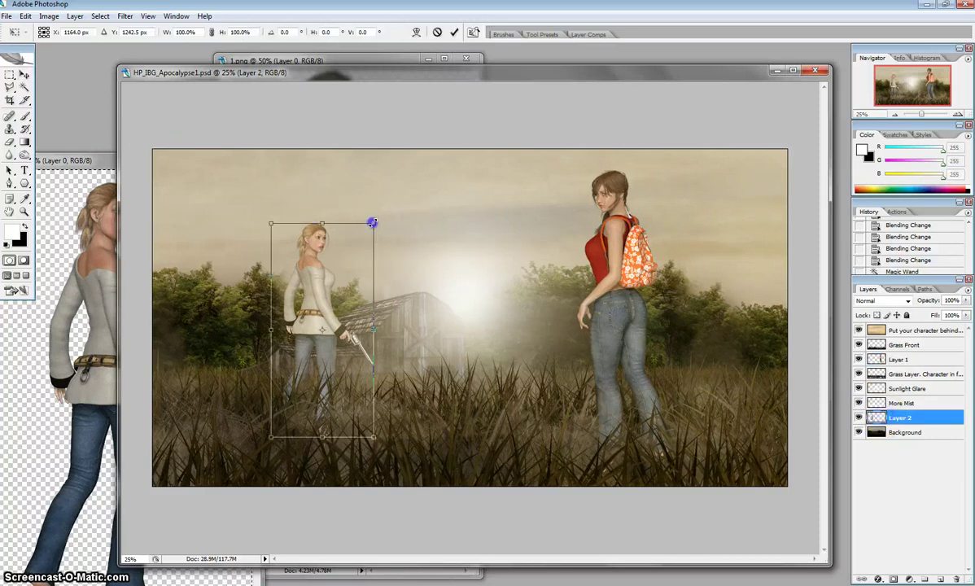
drag(372, 219, 367, 224)
key(Return)
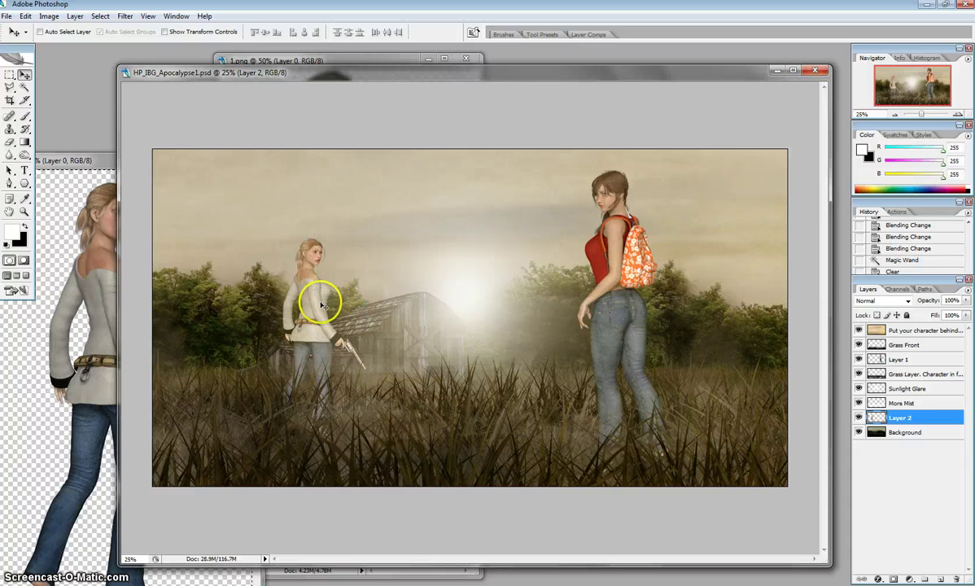
drag(320, 303, 330, 283)
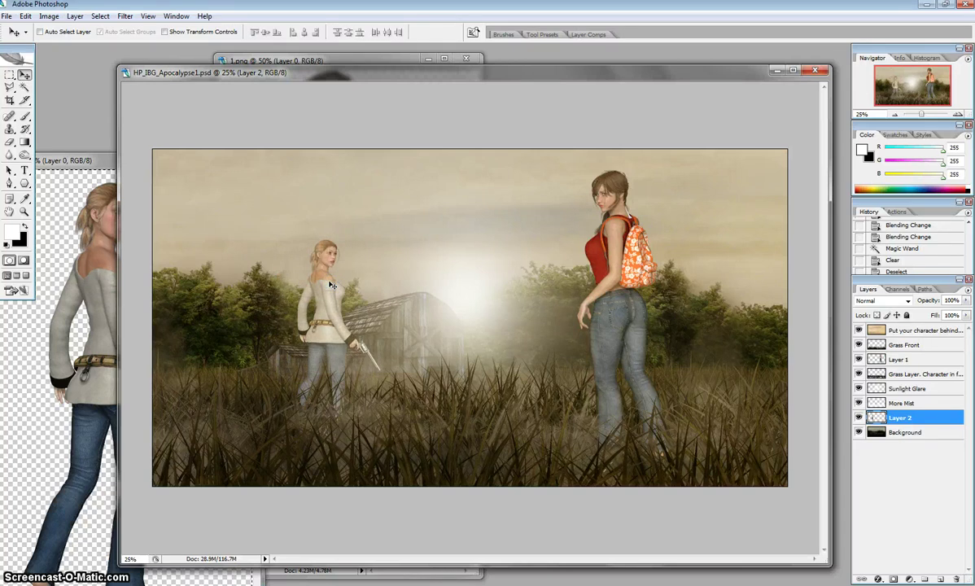
drag(337, 282, 350, 280)
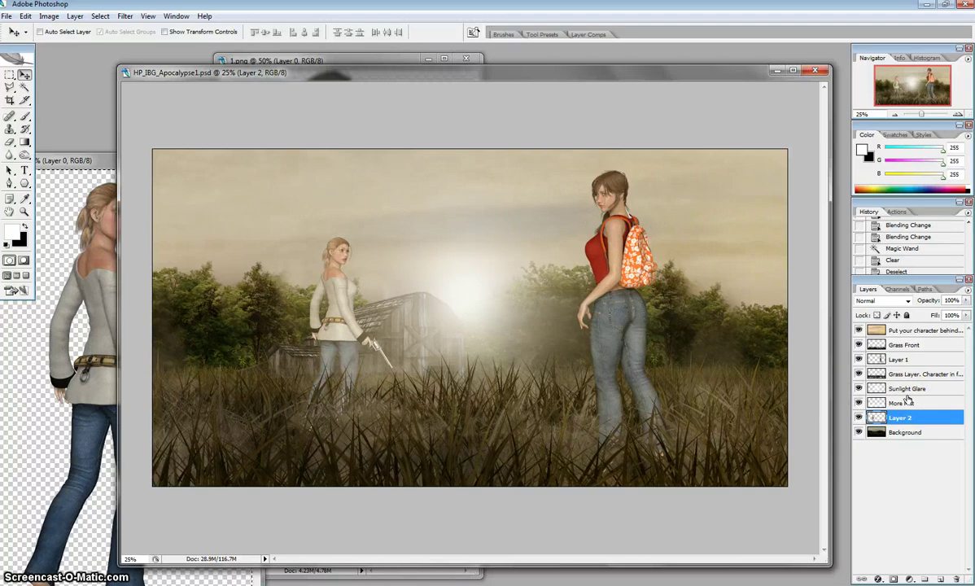
- Softly erase the red-top woman's feet on Layer 1 with the Eraser at 10% opacity so they fade into the grass
click(888, 359)
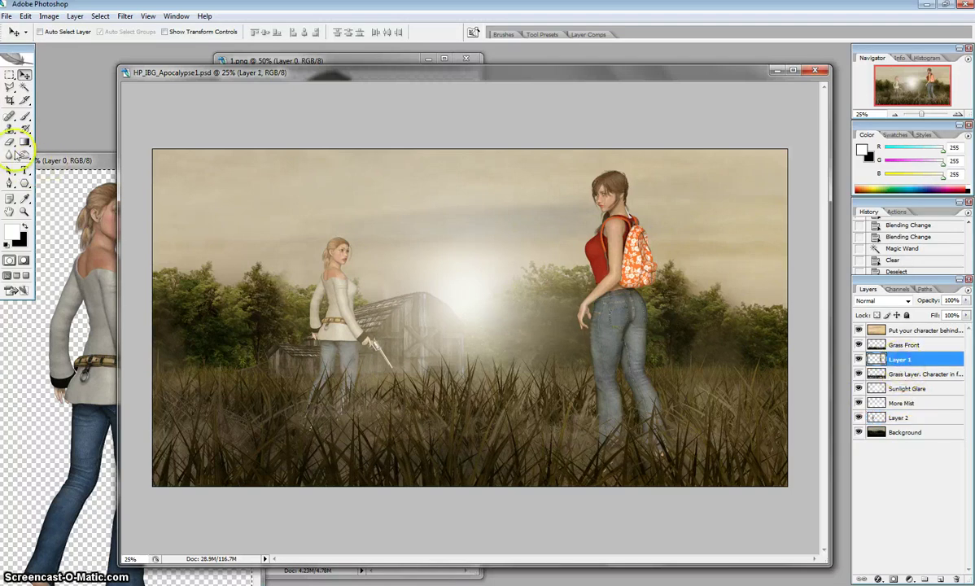
click(10, 141)
click(599, 467)
click(653, 474)
click(690, 455)
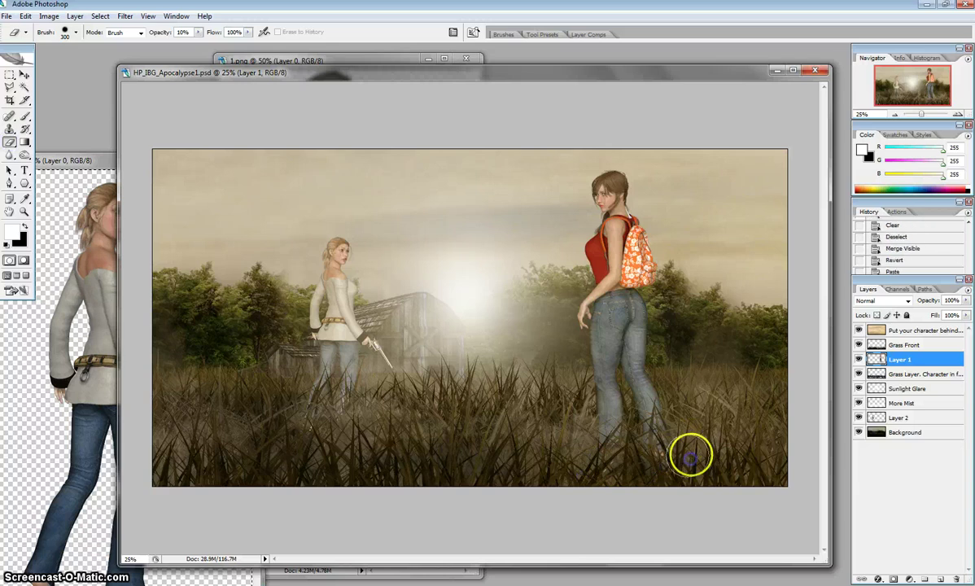
click(678, 437)
click(663, 446)
click(661, 444)
click(669, 442)
click(673, 442)
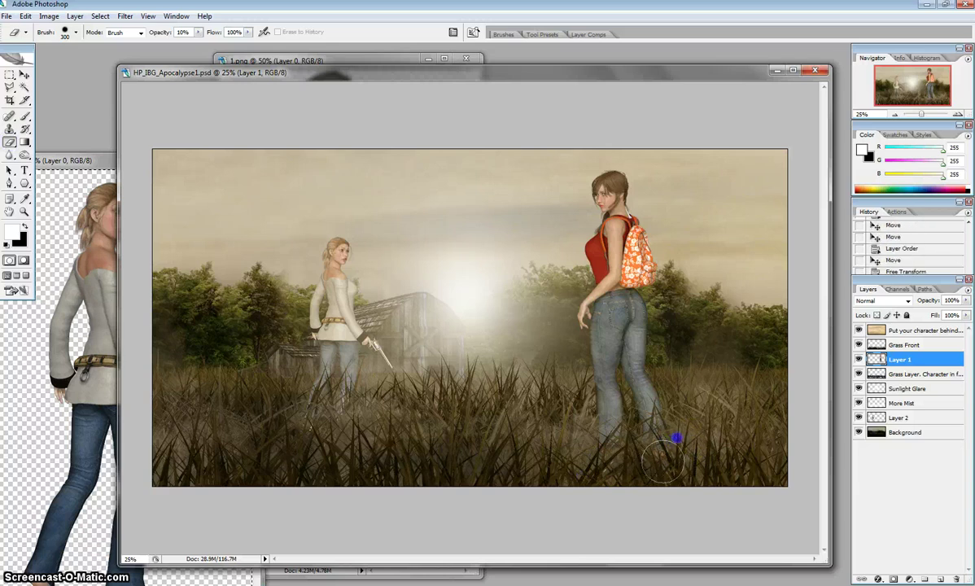
click(653, 458)
click(603, 469)
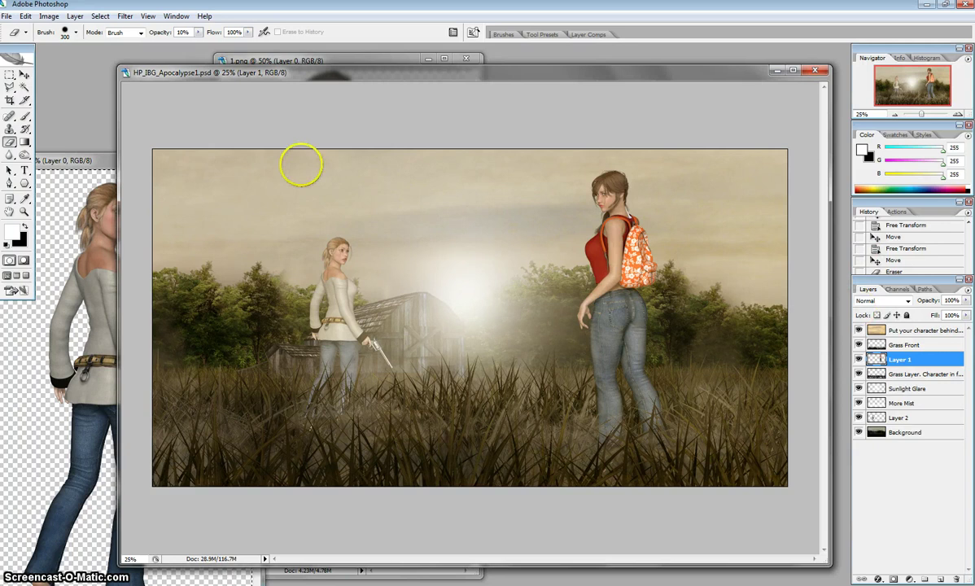
- Maximize the scene window and toggle the Sunlight Glare layer's visibility to compare the image with and without it
mouse_move(886, 361)
mouse_down()
mouse_move(887, 339)
mouse_move(891, 375)
mouse_move(888, 359)
mouse_up()
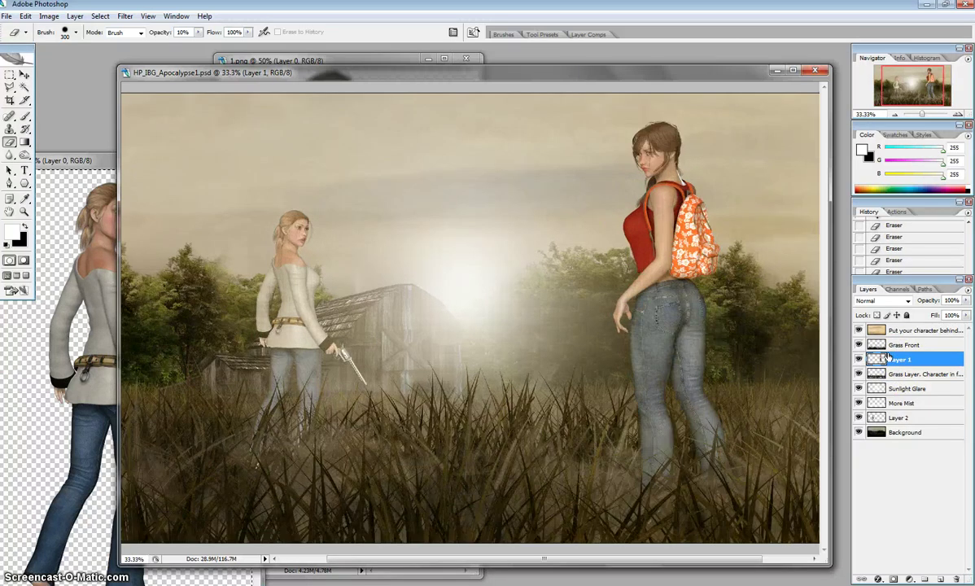
key(ctrl+plus)
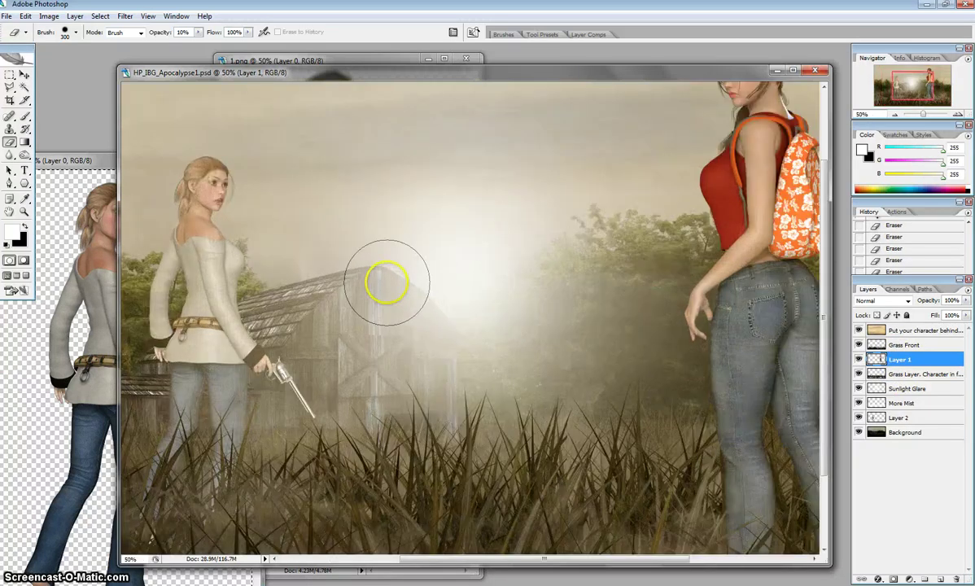
click(793, 70)
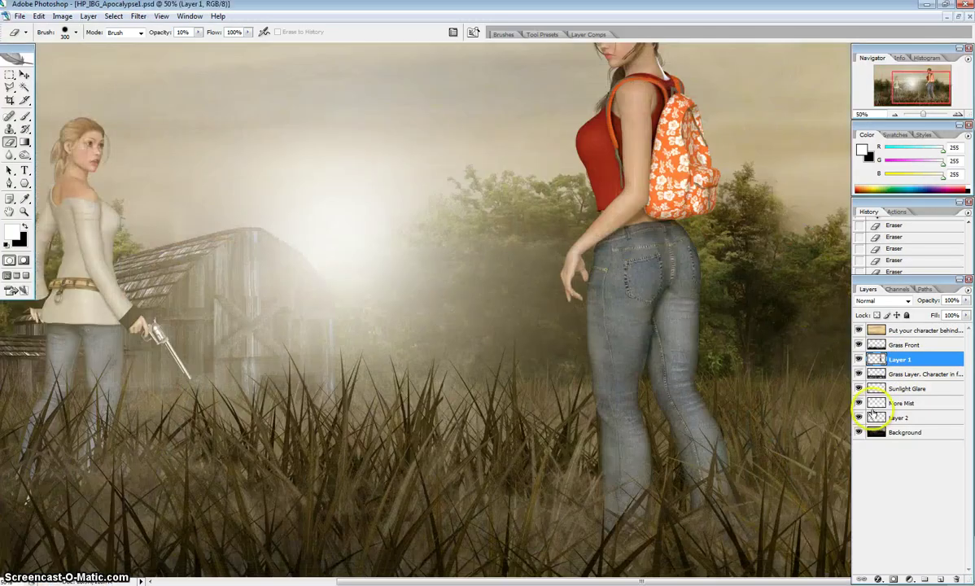
drag(297, 237, 430, 283)
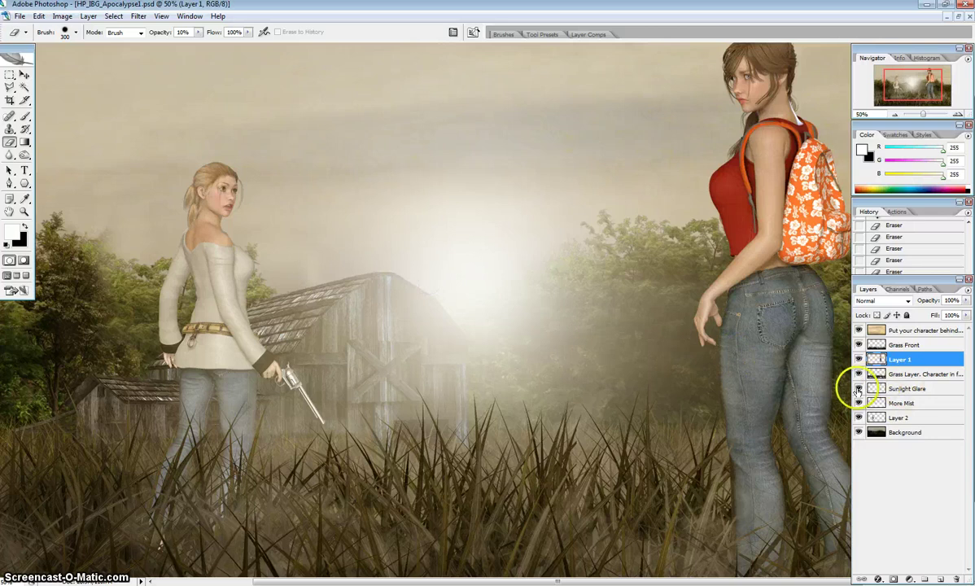
click(859, 389)
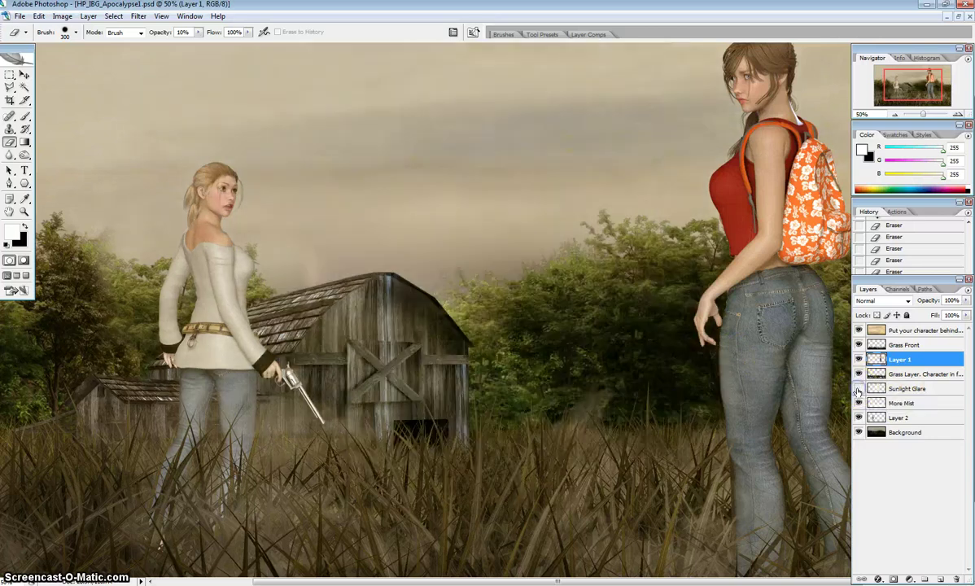
click(859, 389)
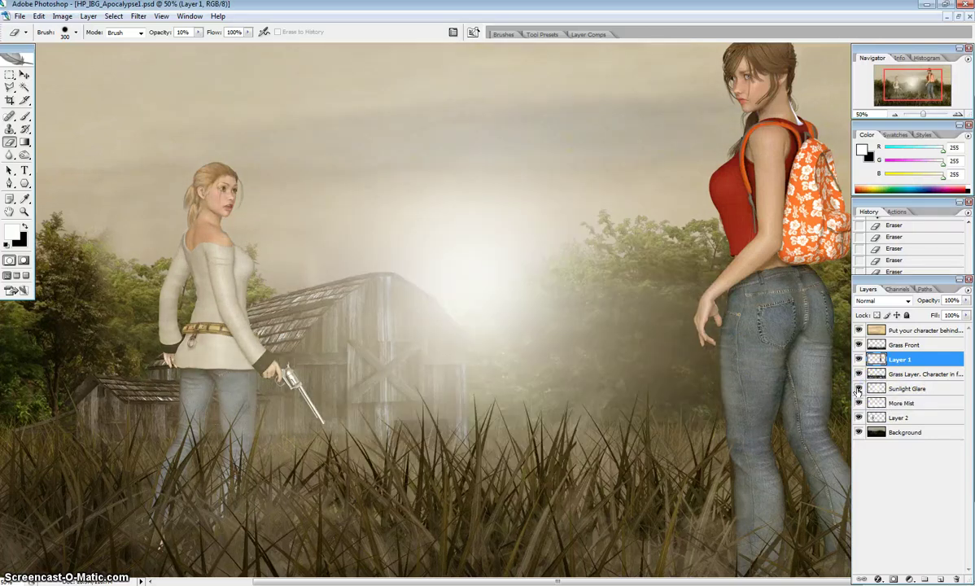
click(859, 390)
click(859, 389)
- Add a new empty layer directly above Layer 2, the blonde woman's layer
key(ctrl+plus)
key(ctrl+plus)
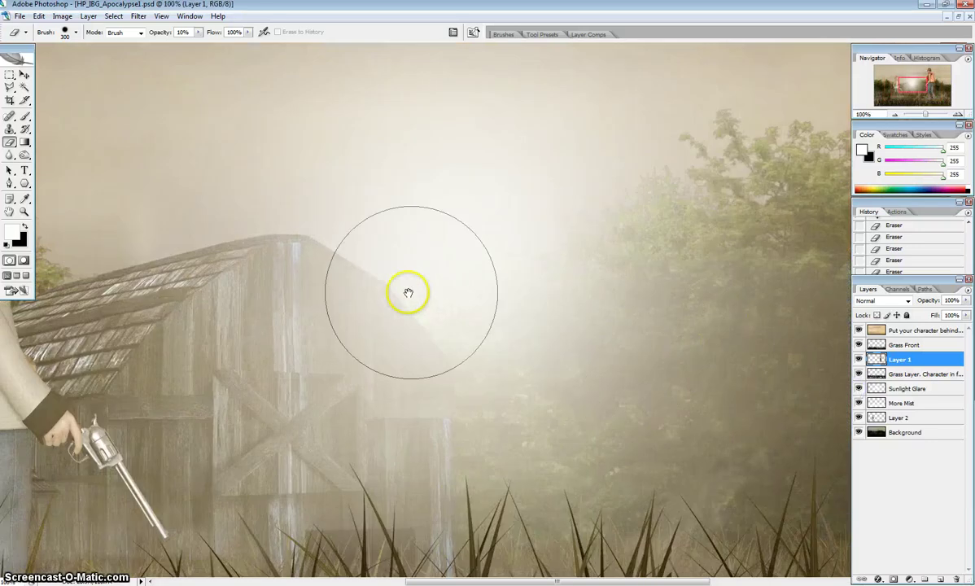
drag(338, 285, 690, 328)
drag(430, 266, 423, 339)
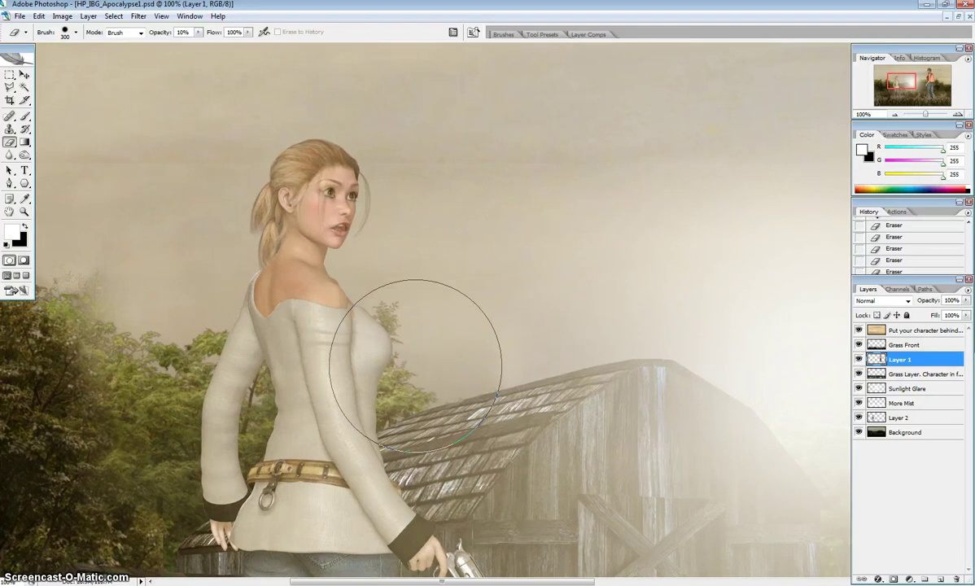
click(567, 353)
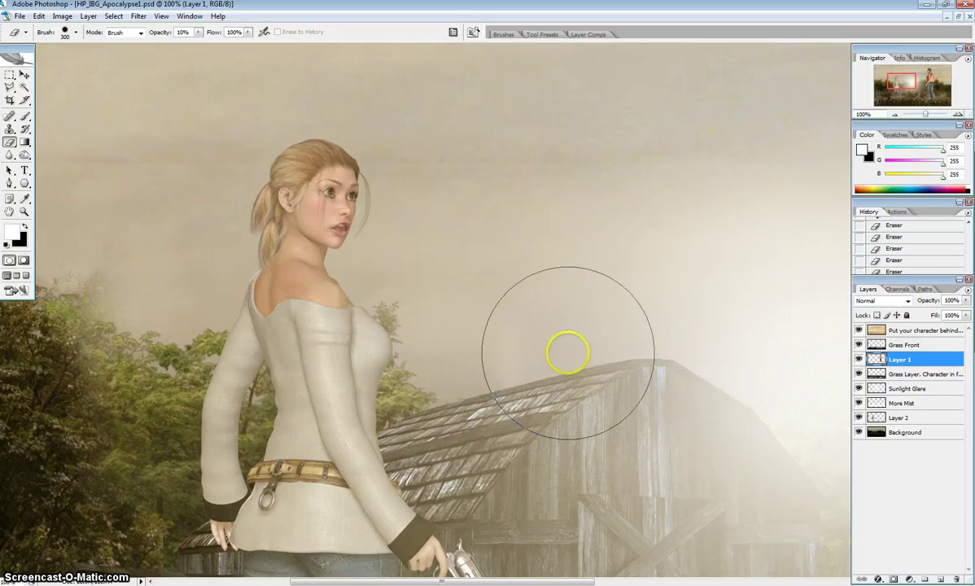
click(881, 417)
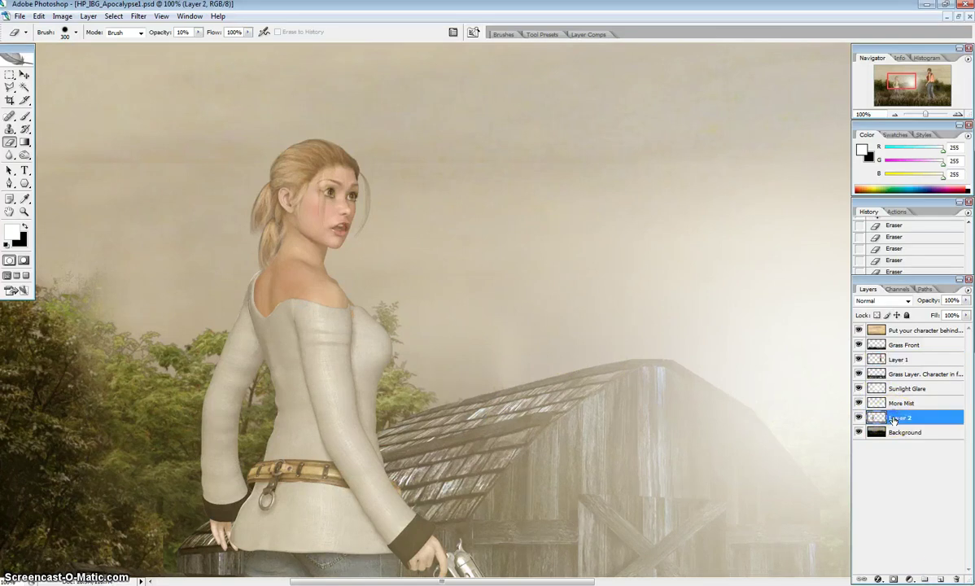
click(942, 580)
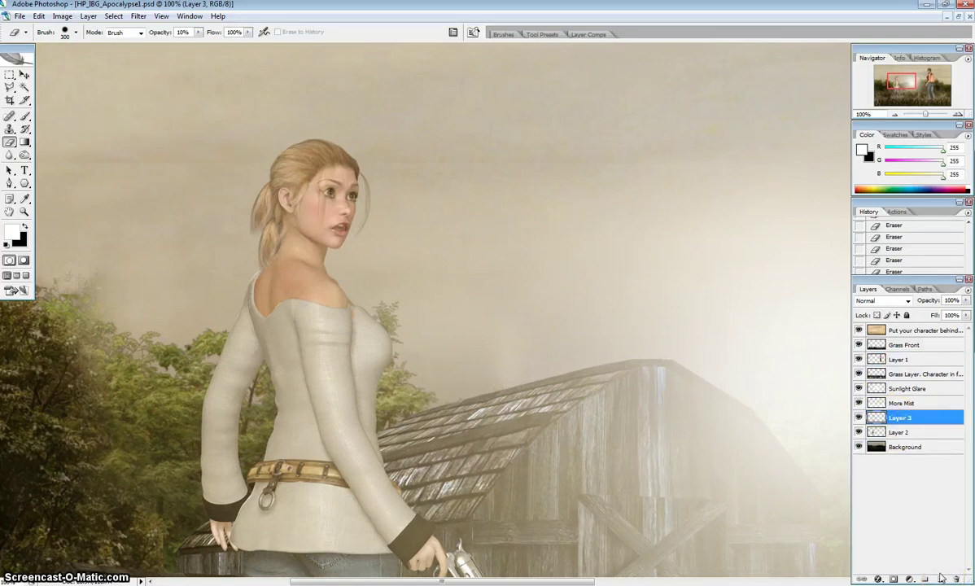
key(ctrl+plus)
drag(536, 272, 786, 418)
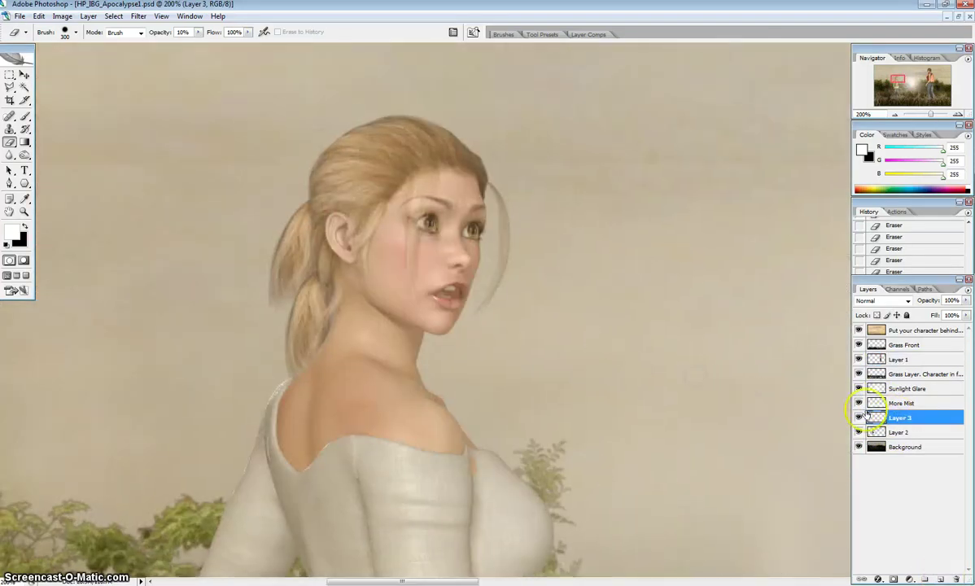
key(ctrl+minus)
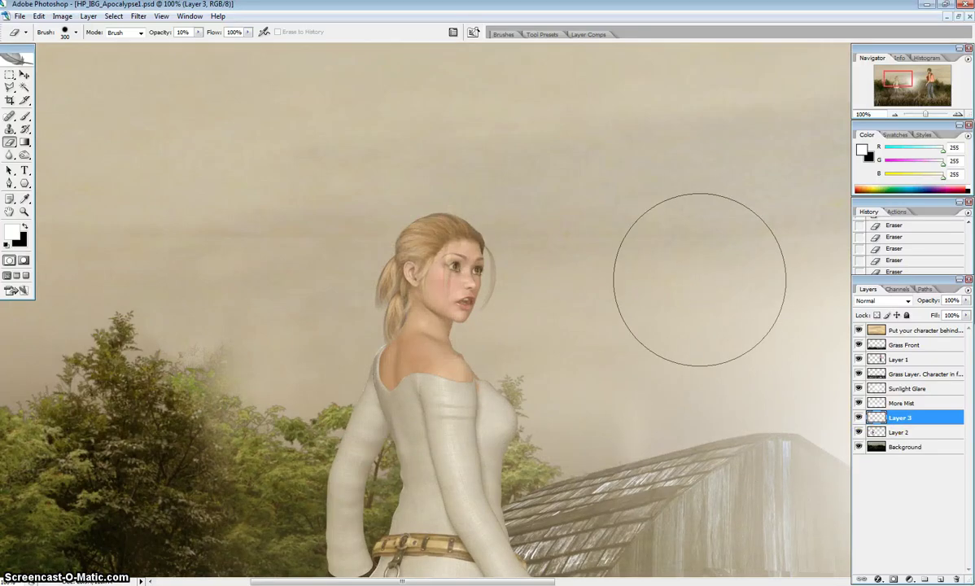
mouse_move(701, 280)
mouse_down()
mouse_move(766, 346)
mouse_move(809, 367)
mouse_move(745, 364)
mouse_up()
key(p)
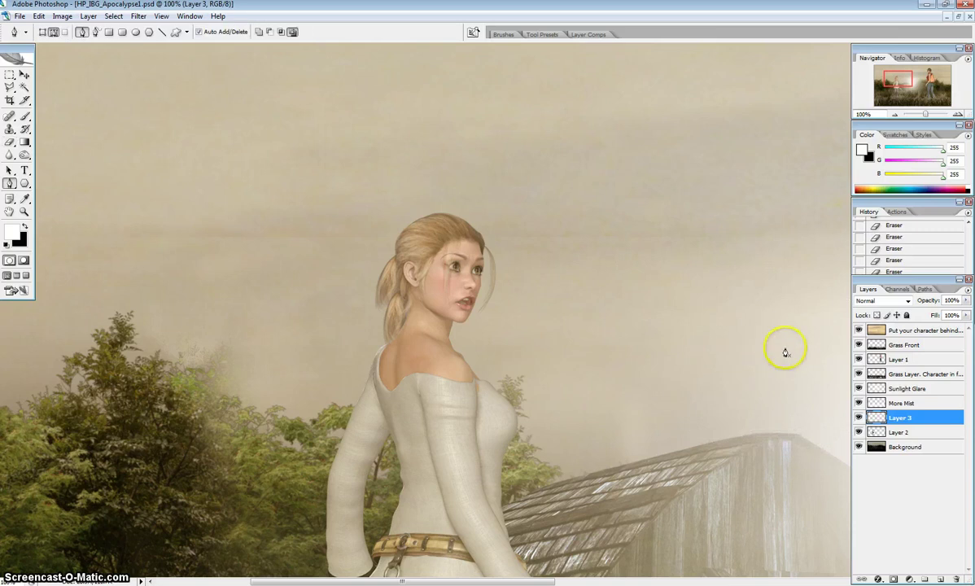
drag(640, 310, 200, 231)
key(ctrl+z)
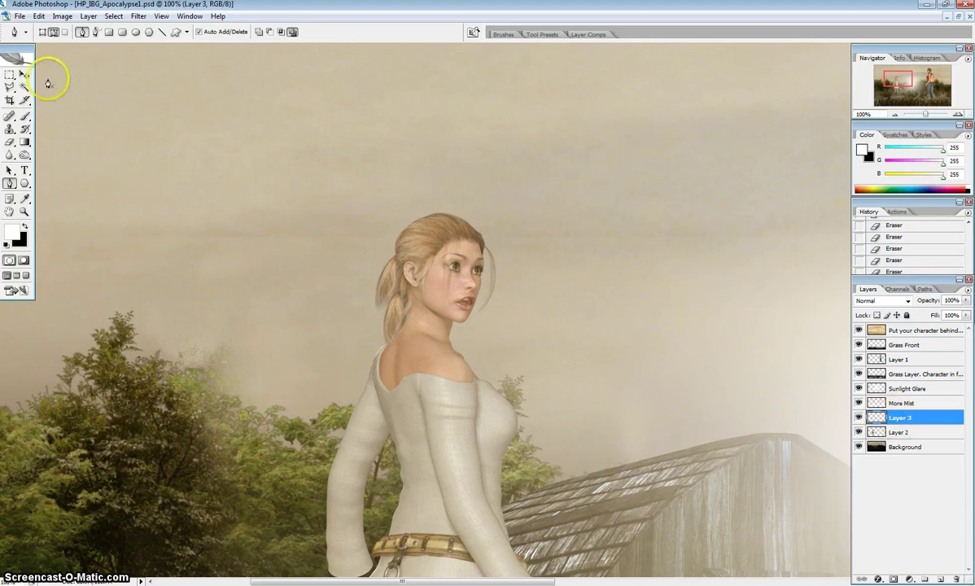
- Paint soft white light on Layer 3 with the 80 px Brush at 10% opacity along the blonde woman's face, neck and chest
click(25, 116)
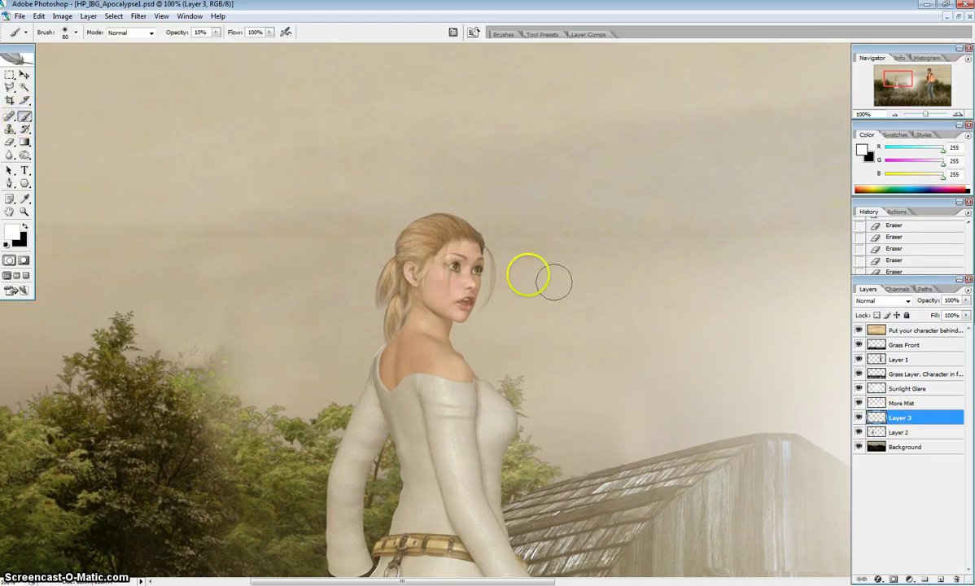
key(ctrl+plus)
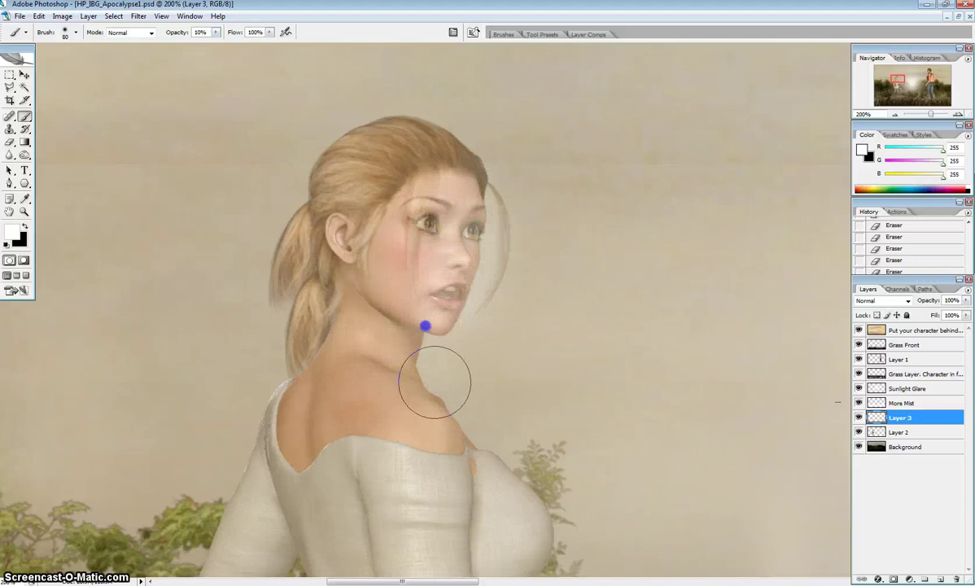
drag(429, 390, 541, 461)
mouse_move(442, 261)
mouse_down()
mouse_move(473, 309)
mouse_move(460, 363)
mouse_move(460, 355)
mouse_up()
drag(452, 411, 452, 443)
drag(463, 276, 466, 424)
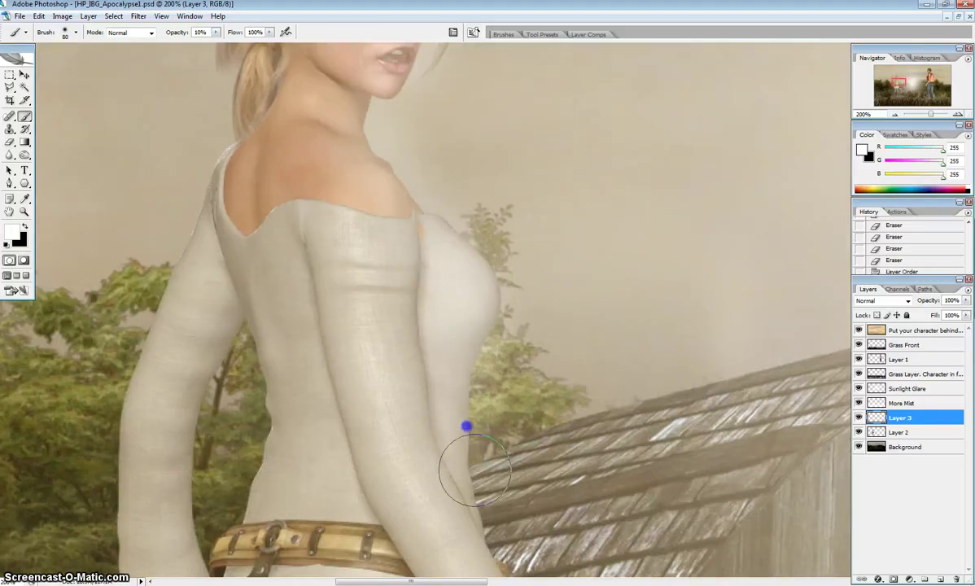
- Brush white light along the woman's gun-side sleeve, the front edge of her jeans, her hand and the revolver
drag(401, 246, 420, 342)
drag(520, 562, 504, 422)
mouse_move(407, 203)
mouse_down()
mouse_move(440, 259)
mouse_move(445, 338)
mouse_move(521, 488)
mouse_up()
drag(551, 415, 551, 147)
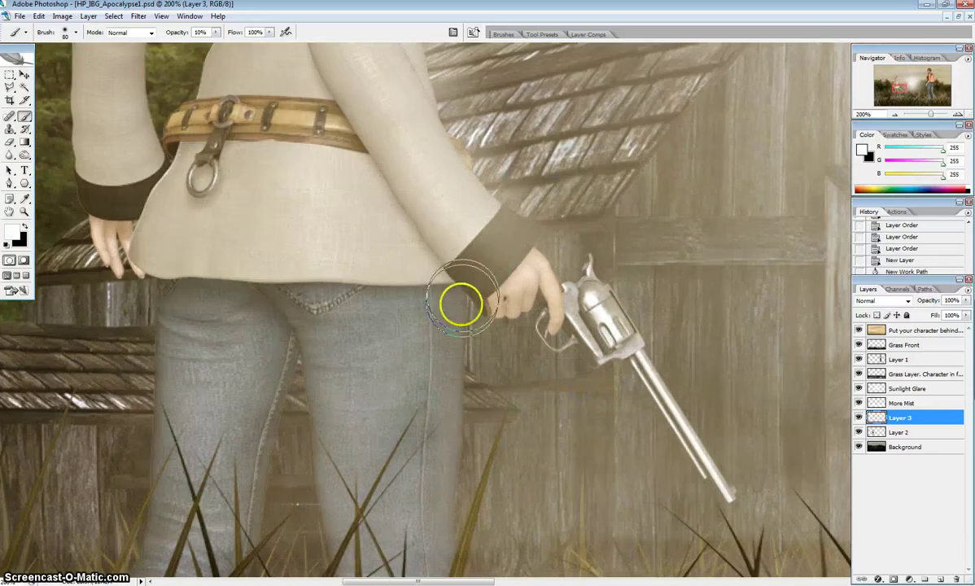
drag(462, 298, 429, 529)
drag(429, 309, 427, 538)
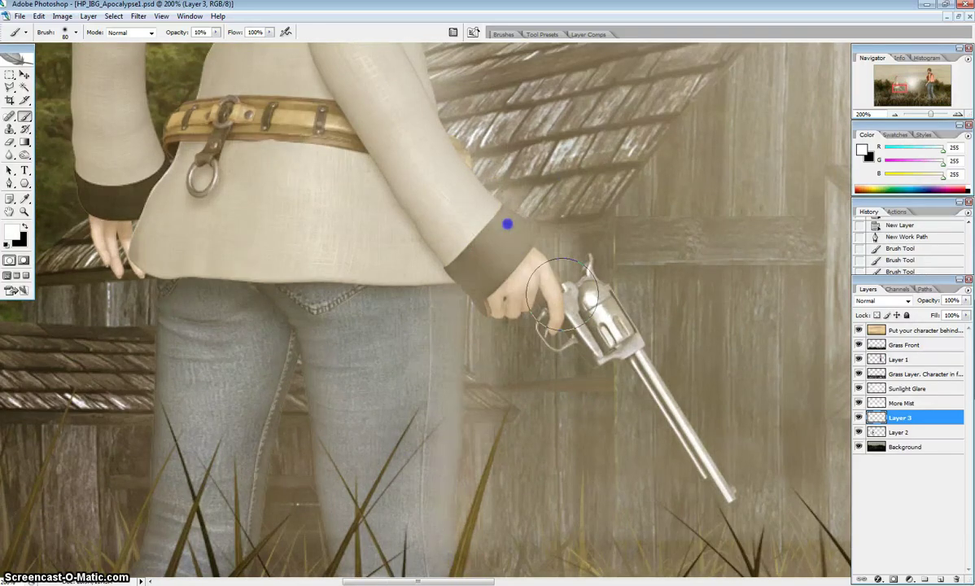
drag(462, 113, 673, 390)
- Add white highlights to the woman's far sleeve, and strengthen the light on her chest and face
mouse_move(382, 354)
mouse_down()
mouse_move(361, 430)
mouse_move(372, 265)
mouse_move(342, 311)
mouse_move(377, 215)
mouse_up()
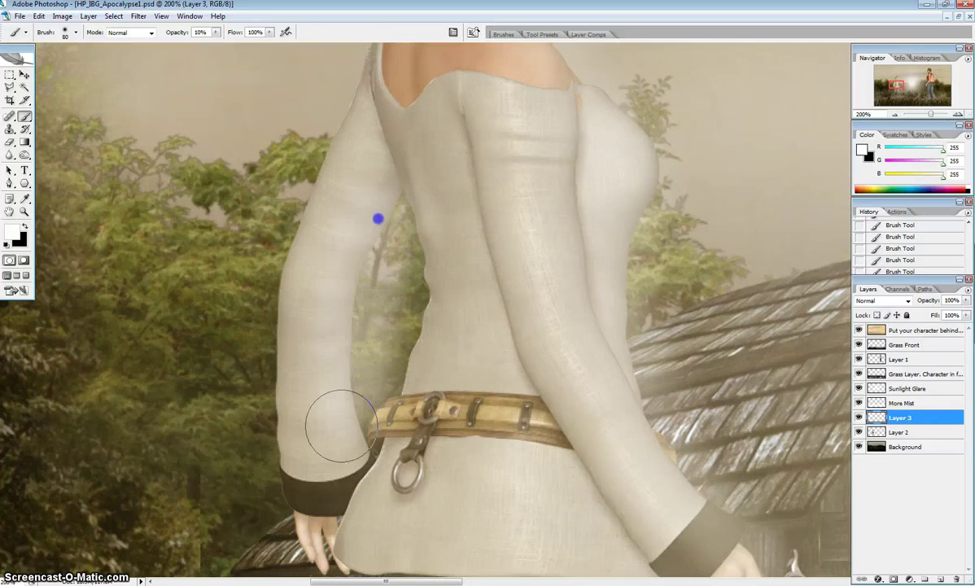
mouse_move(688, 98)
mouse_down()
mouse_move(692, 255)
mouse_move(676, 334)
mouse_up()
mouse_move(592, 301)
mouse_down()
mouse_move(505, 211)
mouse_move(489, 153)
mouse_up()
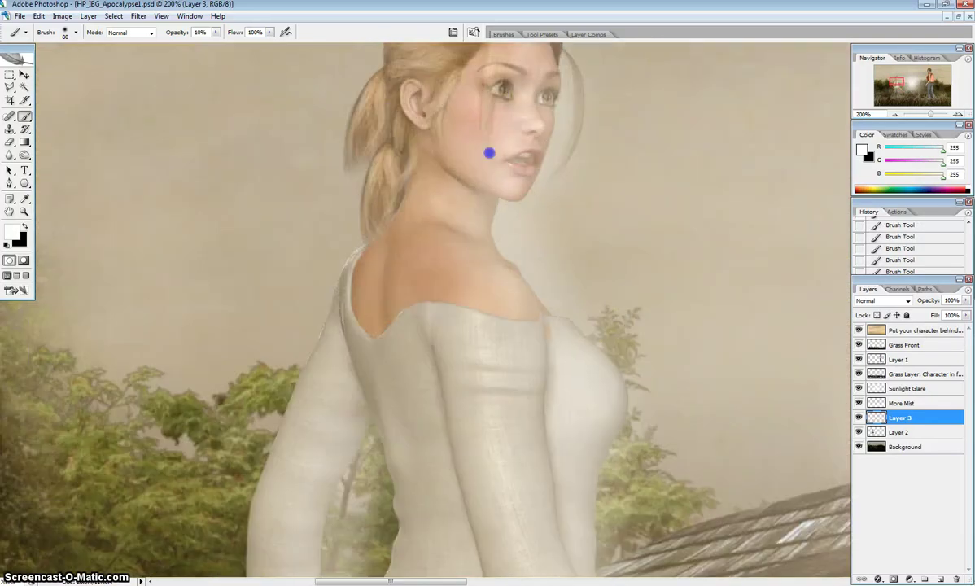
drag(623, 133, 591, 263)
drag(505, 245, 494, 152)
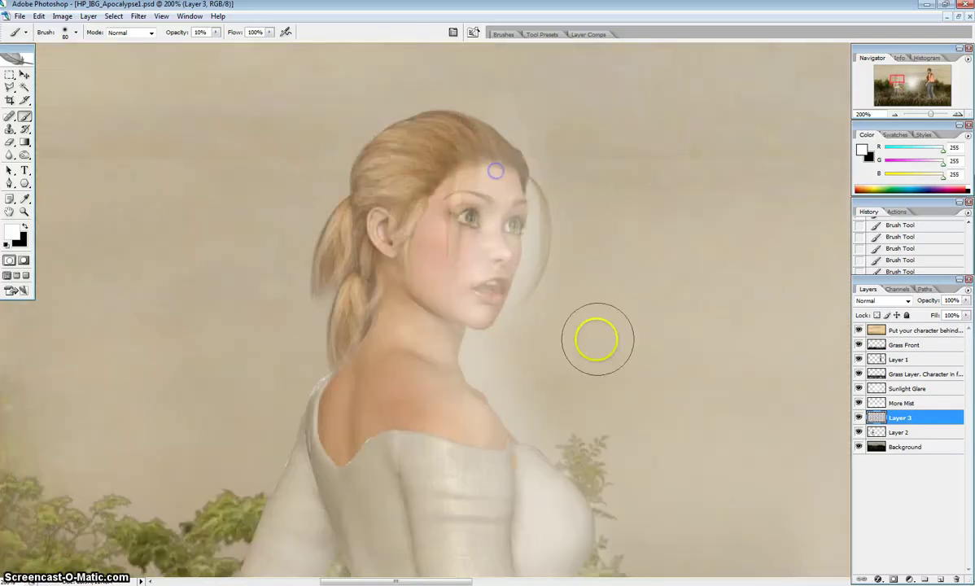
- Add a new layer above Layer 3 and paint soft black shading down the back of the woman's hair and ponytail
click(940, 579)
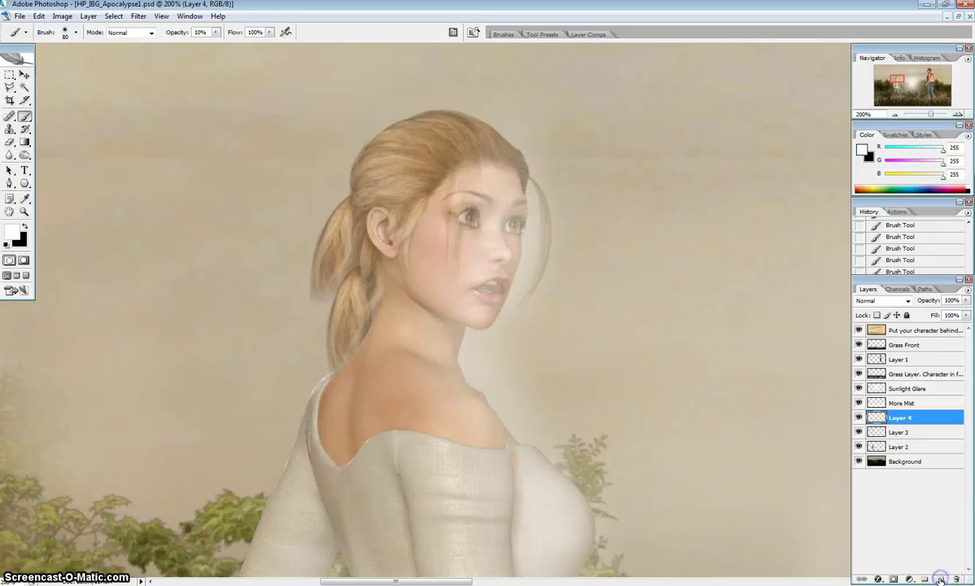
click(24, 227)
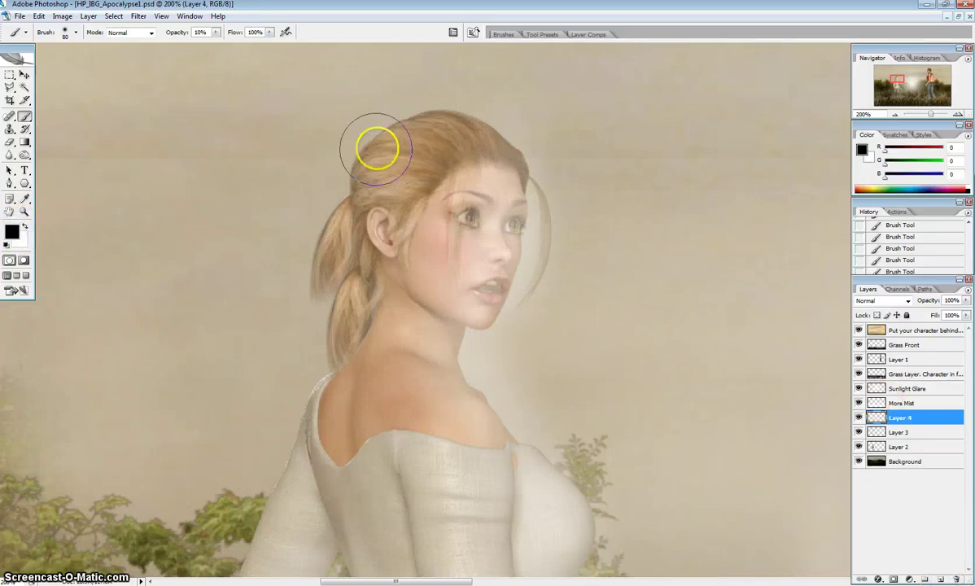
mouse_move(372, 150)
mouse_down()
mouse_move(401, 114)
mouse_move(343, 231)
mouse_move(341, 474)
mouse_move(323, 499)
mouse_move(331, 430)
mouse_up()
drag(240, 451, 259, 369)
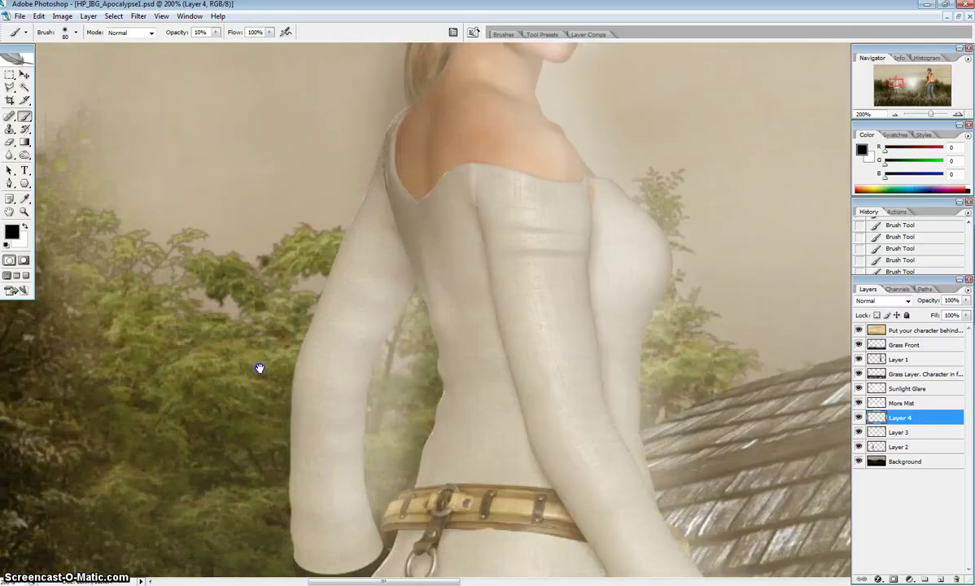
- Shade the woman's upper back and the back of her shirt with a 100 px black brush at 10% opacity
key(bracketright)
key(bracketright)
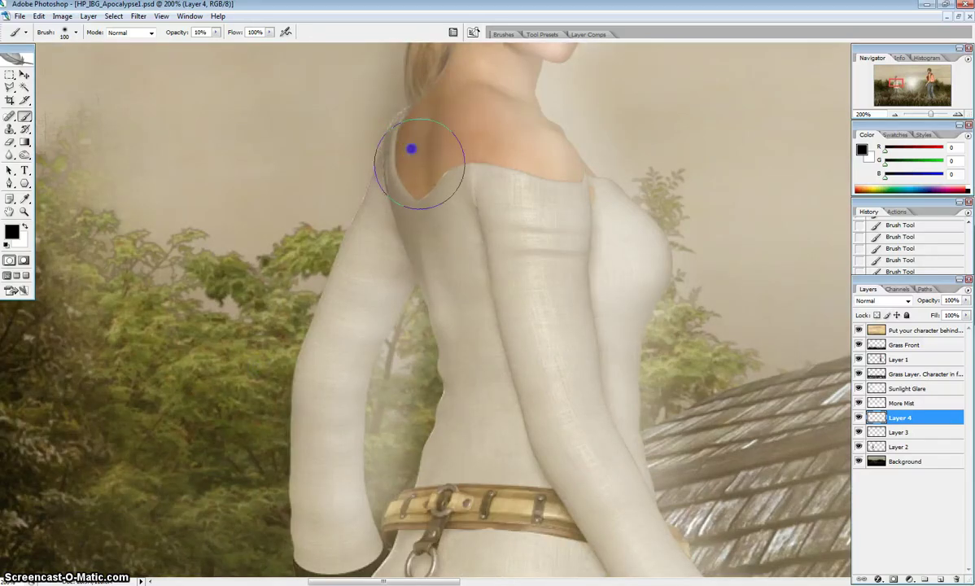
drag(410, 148, 457, 261)
mouse_move(420, 165)
mouse_down()
mouse_move(436, 224)
mouse_move(455, 228)
mouse_move(473, 398)
mouse_up()
- Reduce the brush to 80 px and paint black shading along both of the woman's sleeves and her side
key(bracketleft)
key(bracketleft)
mouse_move(476, 269)
mouse_down()
mouse_move(492, 252)
mouse_move(492, 224)
mouse_move(529, 464)
mouse_up()
mouse_move(507, 275)
mouse_down()
mouse_move(530, 351)
mouse_move(468, 403)
mouse_up()
drag(338, 183, 309, 397)
mouse_move(318, 228)
mouse_down()
mouse_move(297, 478)
mouse_move(321, 292)
mouse_up()
drag(212, 443, 353, 207)
drag(497, 326, 462, 419)
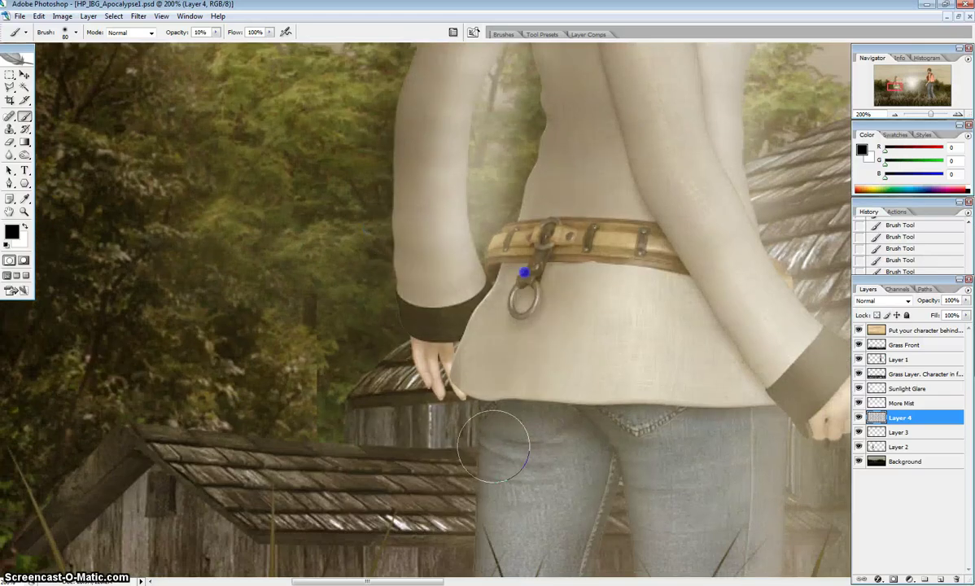
- Shade the woman's belt, lower shirt and the back of her jeans in black, enlarging the brush to 125 px
mouse_move(505, 446)
mouse_down()
mouse_move(566, 288)
mouse_move(523, 342)
mouse_up()
mouse_move(604, 301)
mouse_down()
mouse_move(594, 278)
mouse_move(617, 174)
mouse_up()
key(bracketright)
key(bracketright)
key(bracketright)
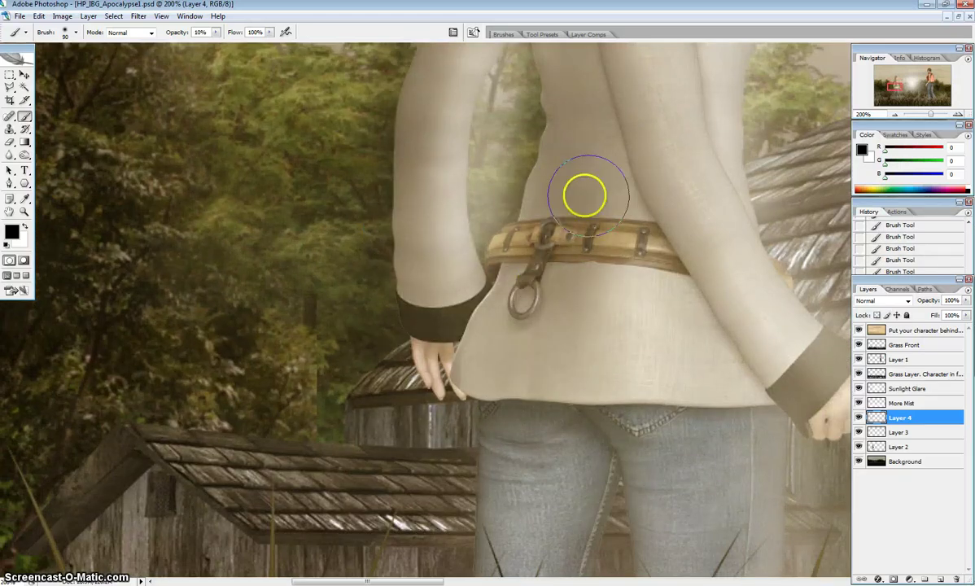
mouse_move(531, 319)
mouse_down()
mouse_move(503, 396)
mouse_move(470, 565)
mouse_up()
mouse_move(484, 440)
mouse_down()
mouse_move(507, 509)
mouse_move(496, 547)
mouse_move(629, 498)
mouse_move(642, 377)
mouse_move(616, 163)
mouse_move(601, 410)
mouse_up()
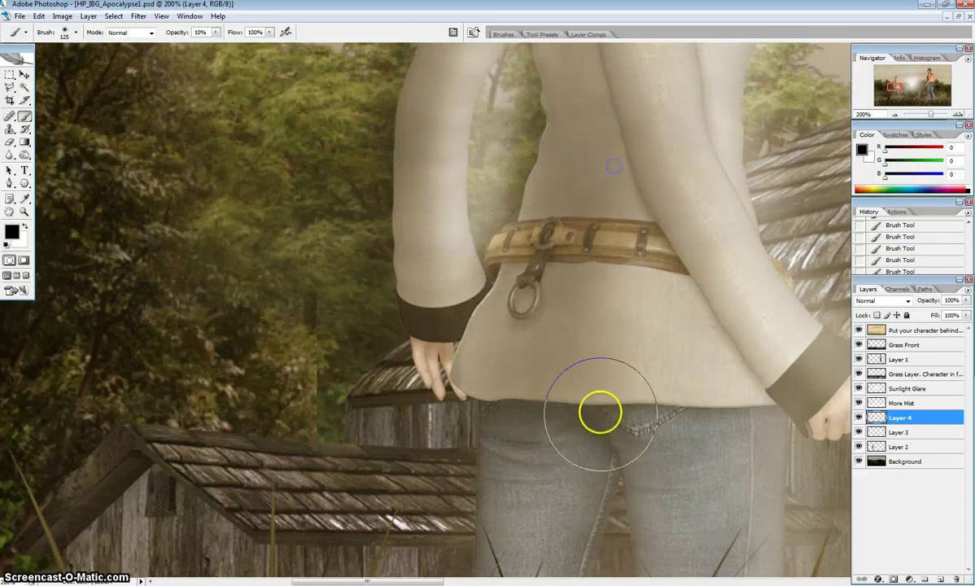
- Extend the black shading on Layer 4 down the shadow side of the woman's body and legs
key(ctrl+minus)
key(ctrl+minus)
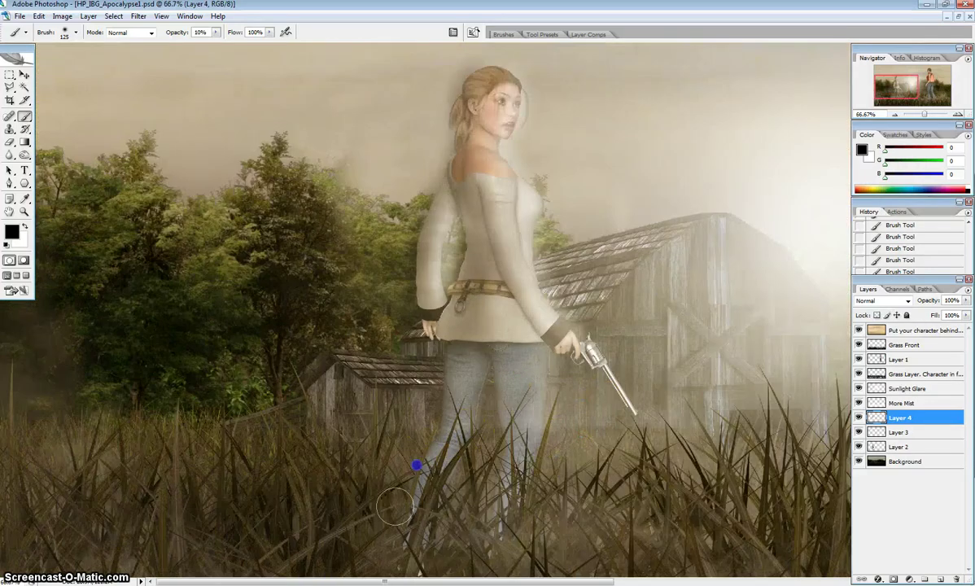
drag(596, 168, 579, 255)
mouse_move(441, 245)
mouse_down()
mouse_move(459, 197)
mouse_move(439, 245)
mouse_move(432, 340)
mouse_move(437, 308)
mouse_up()
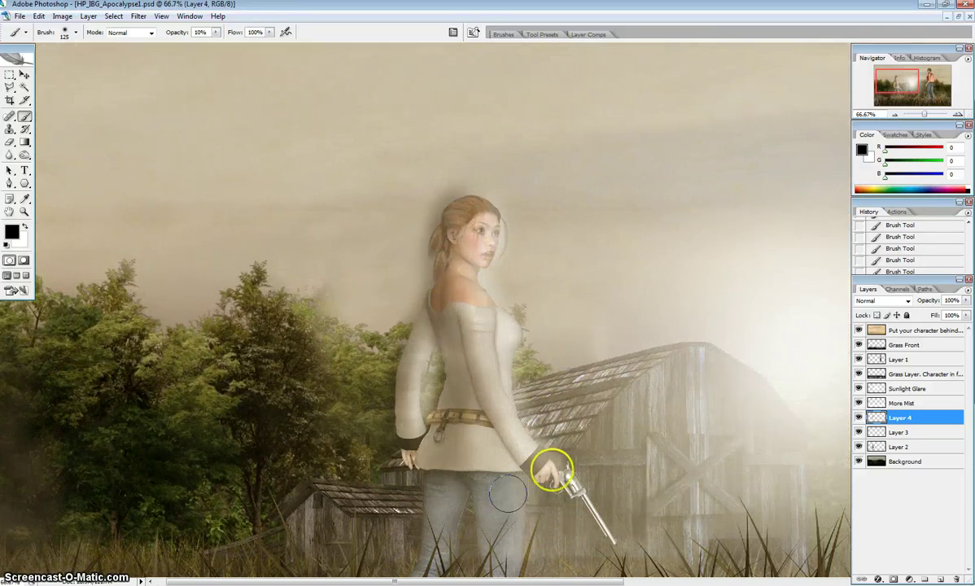
- Select the empty area around the woman on Layer 2 with the Magic Wand at tolerance 50, including the gap inside her arm
drag(656, 362, 644, 301)
click(920, 447)
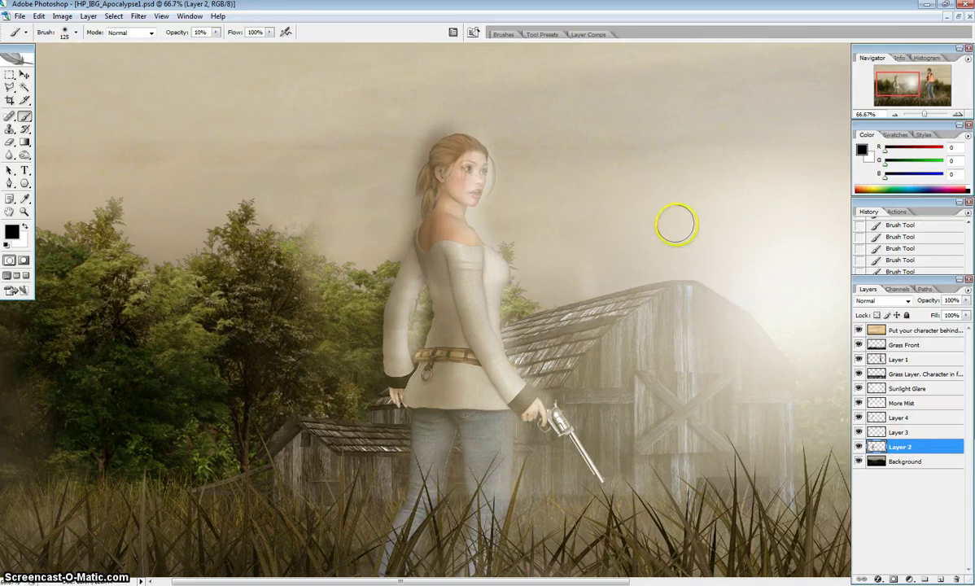
key(w)
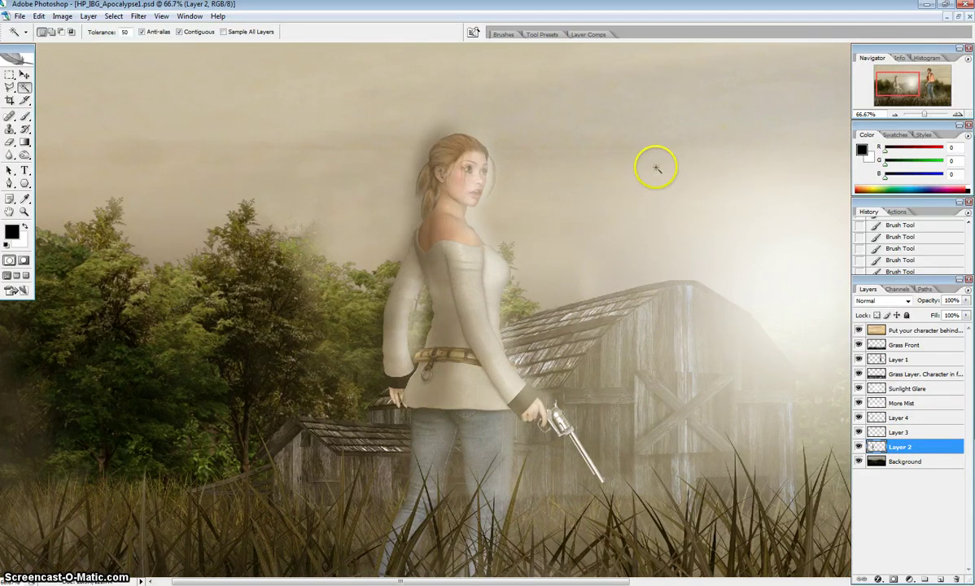
click(637, 254)
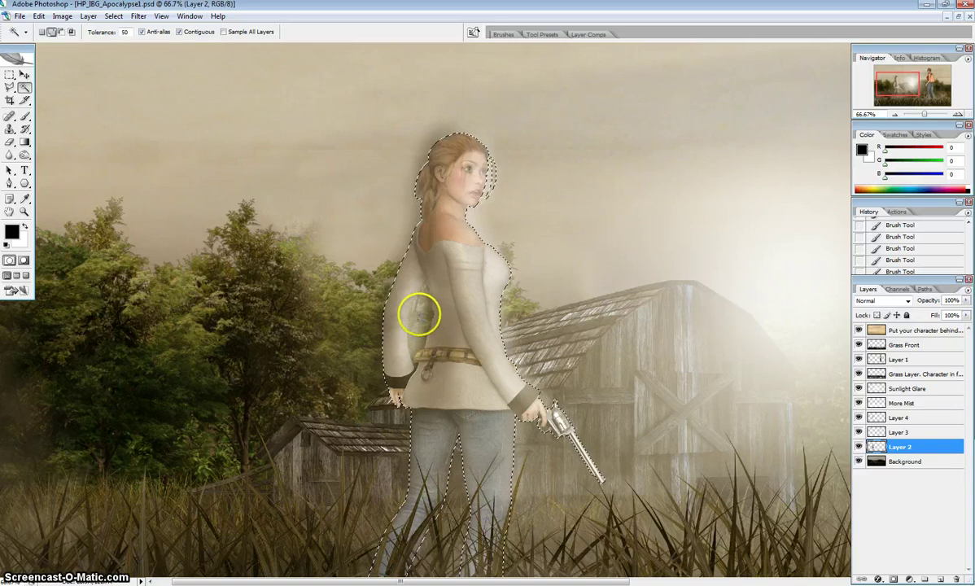
shift+click(419, 314)
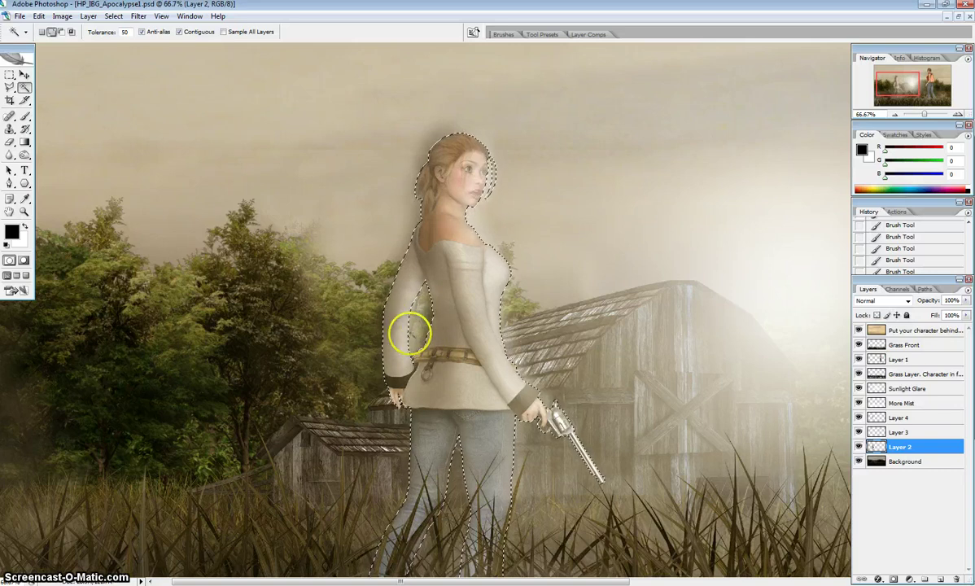
- Delete the light and shadow paint spilling outside the woman's silhouette from Layer 3 and Layer 4, and clear the selection
click(901, 433)
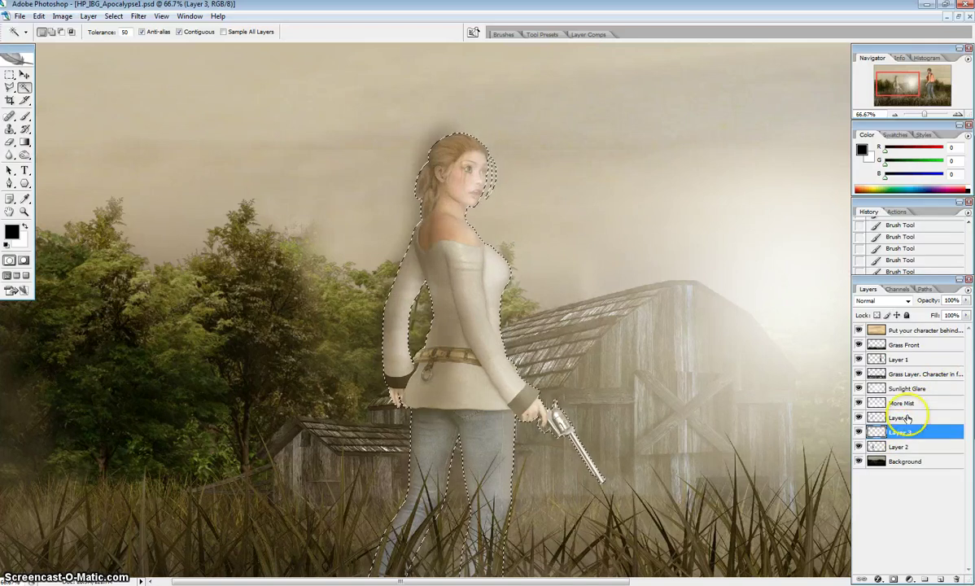
click(907, 418)
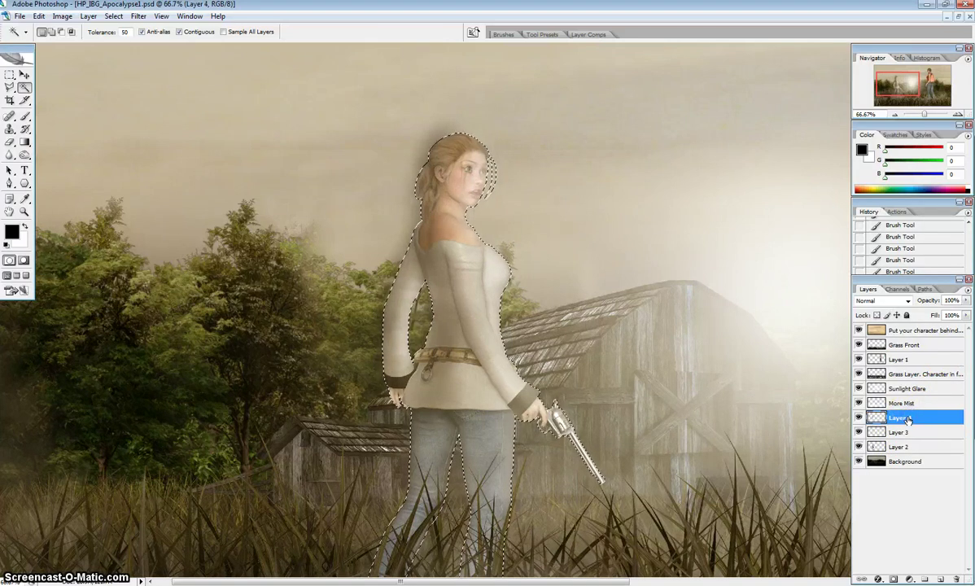
key(ctrl+d)
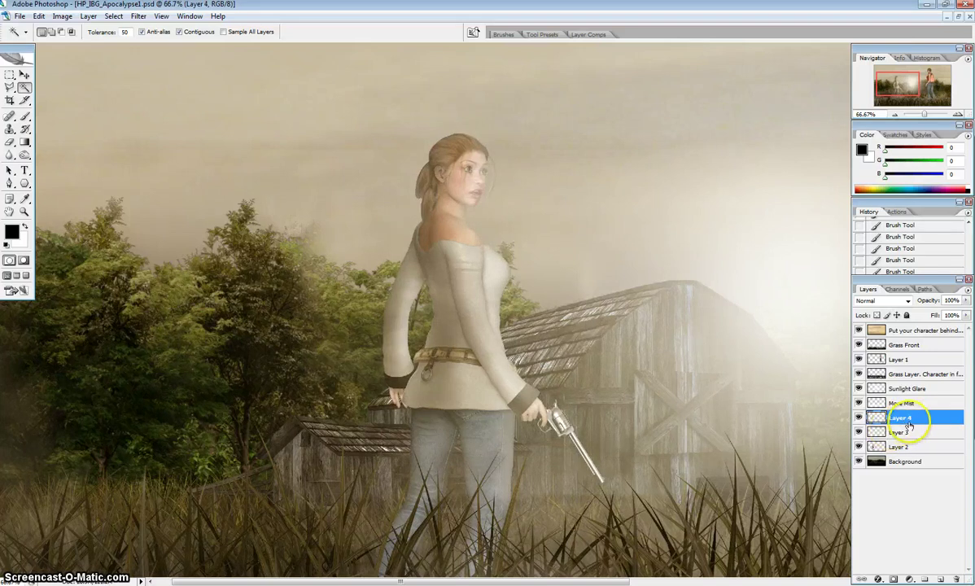
- Toggle the visibility of Layer 4 to compare the woman with and without the black shading
click(860, 419)
click(860, 418)
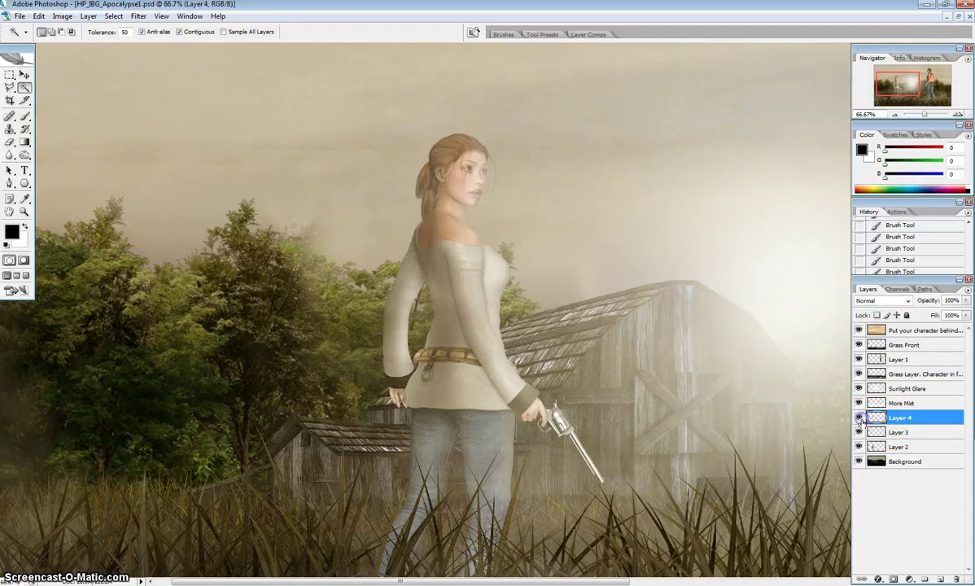
click(860, 418)
click(860, 419)
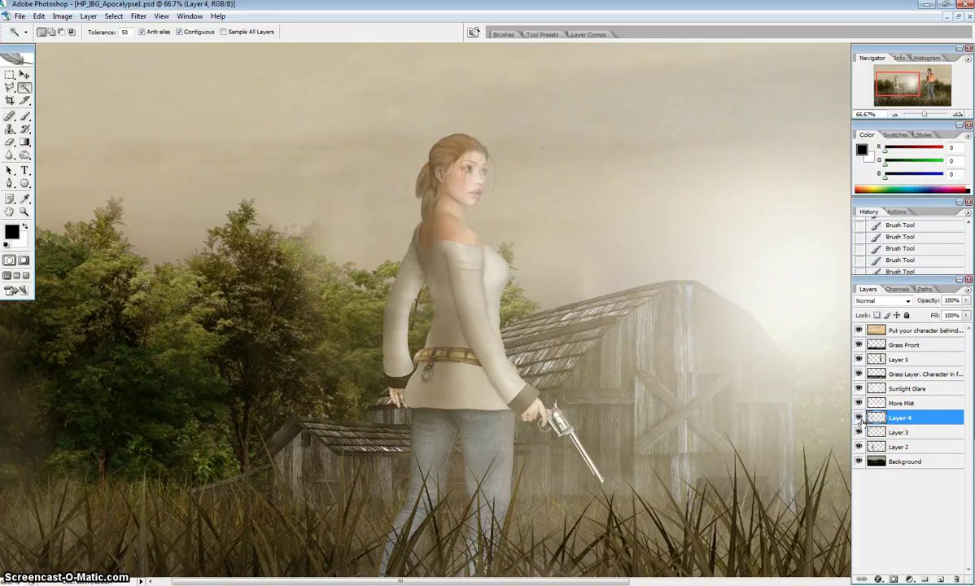
click(860, 418)
click(860, 419)
- Set the blending mode of Layer 3, the white light layer, to Overlay
click(897, 434)
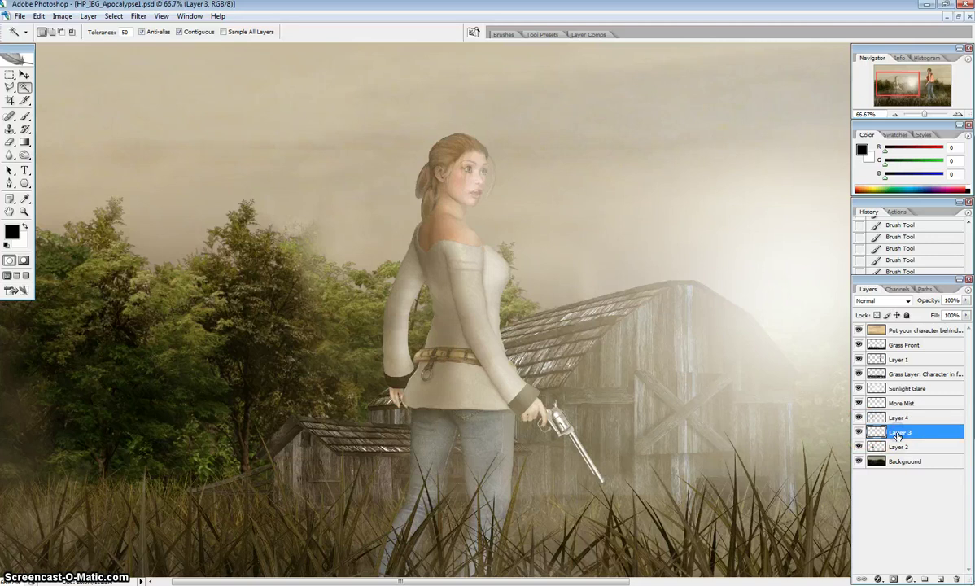
click(908, 302)
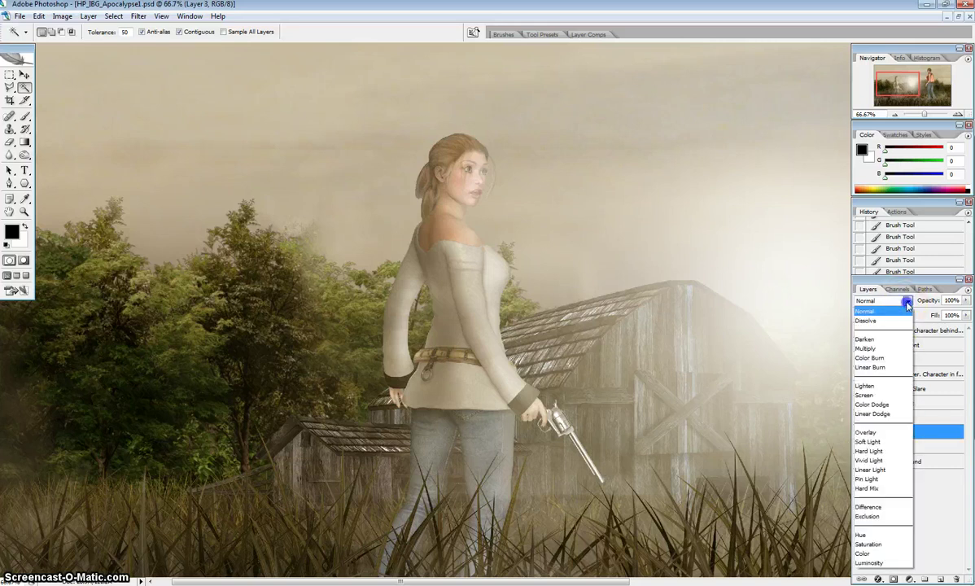
click(878, 434)
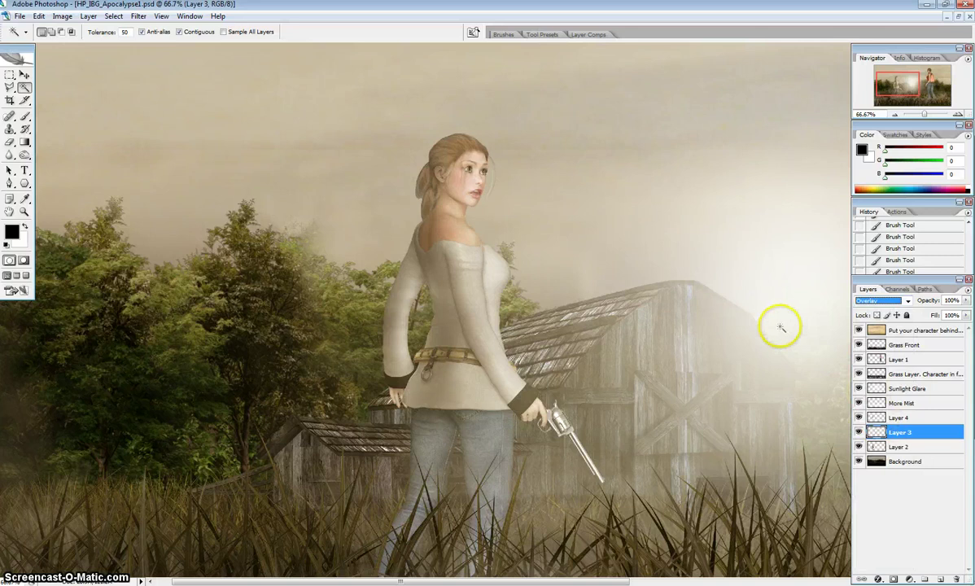
- Toggle the visibility of Layer 3 to compare the woman with and without the Overlay highlights
drag(761, 319, 641, 353)
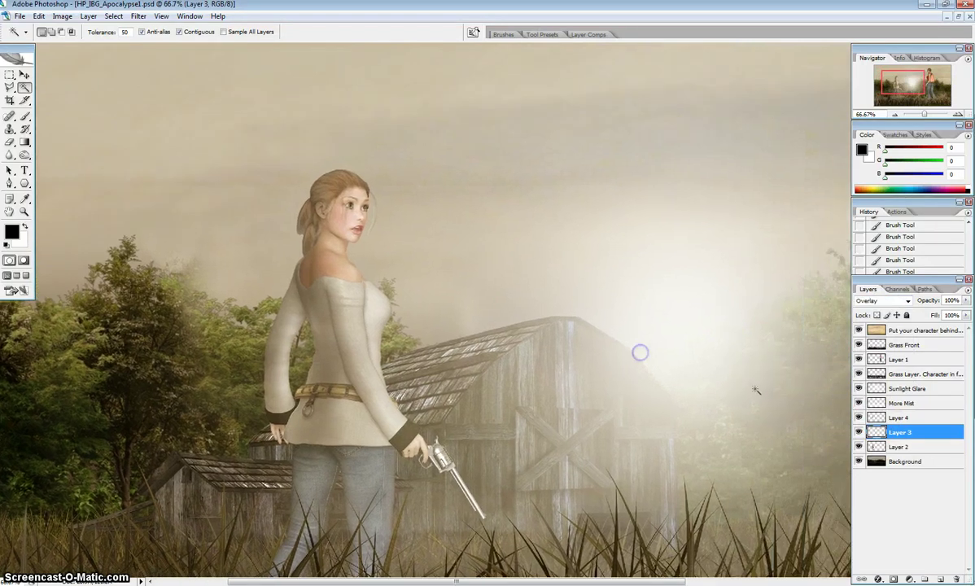
click(859, 432)
click(860, 432)
click(860, 432)
click(861, 433)
key(ctrl+plus)
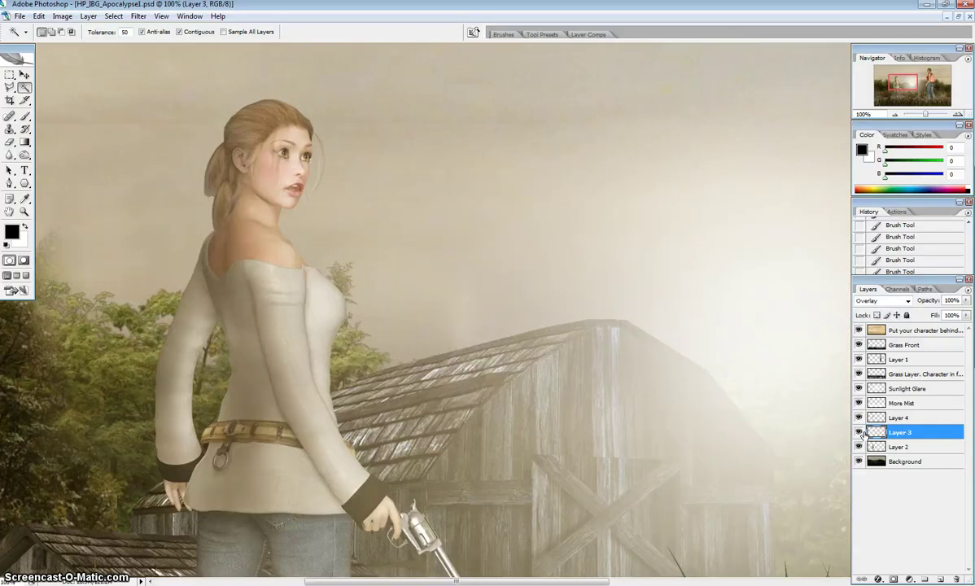
- Erase some of the highlight over the blonde woman's face on Layer 3 with a smaller Eraser brush at 10% opacity
click(860, 432)
click(861, 432)
drag(469, 259, 558, 328)
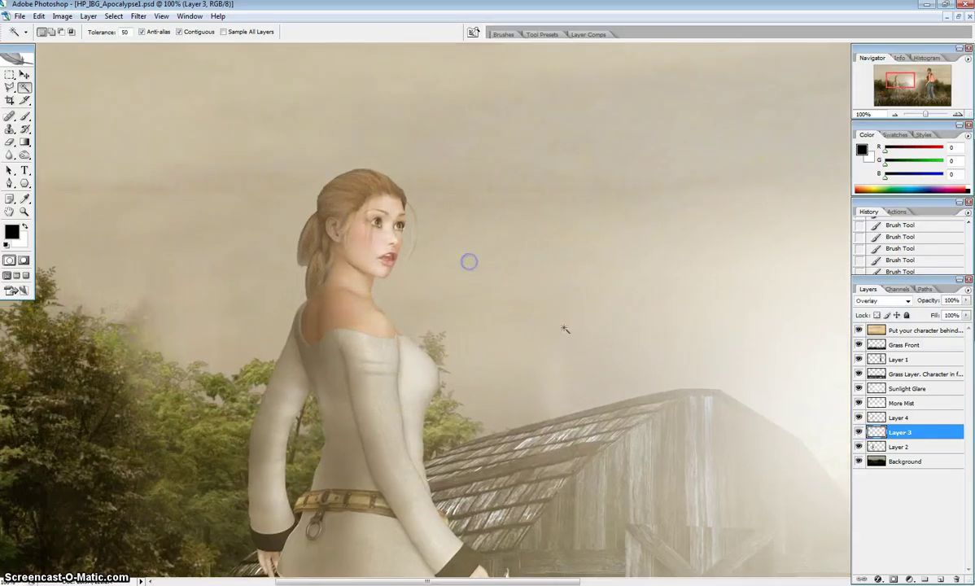
key(ctrl+minus)
key(ctrl+minus)
key(ctrl+plus)
key(ctrl+plus)
key(ctrl+plus)
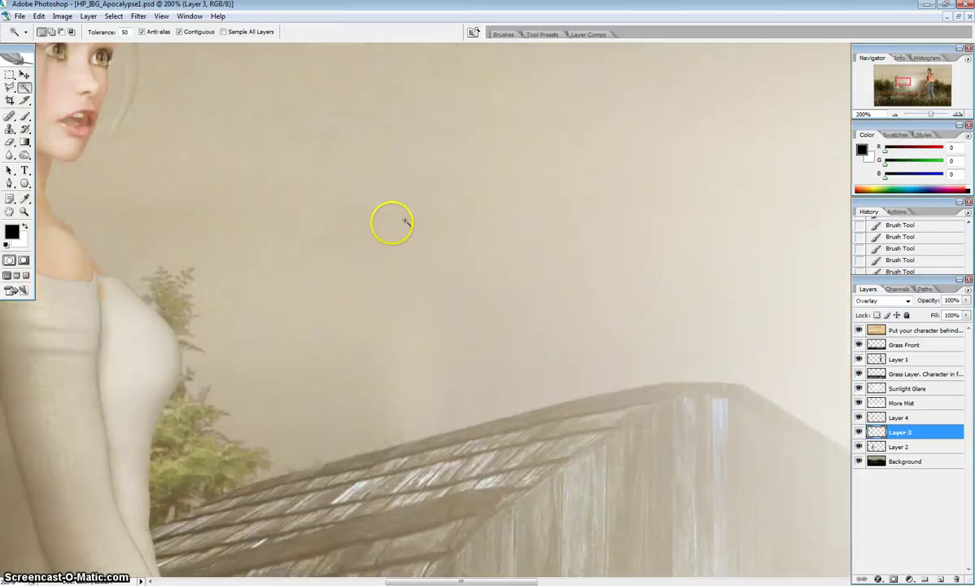
drag(346, 252, 616, 350)
click(9, 144)
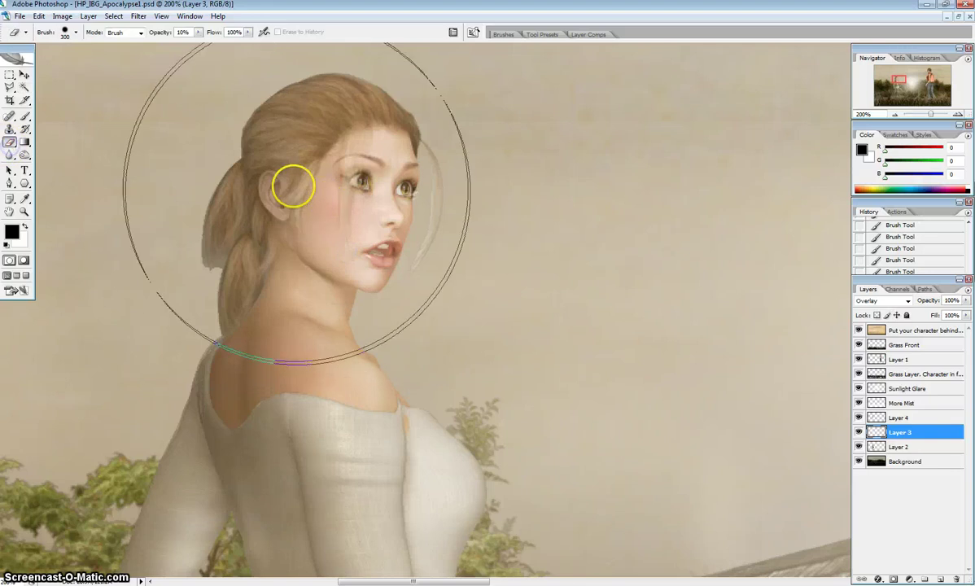
key(bracketleft)
key(bracketleft)
key(bracketleft)
key(bracketleft)
key(bracketleft)
key(bracketleft)
key(bracketleft)
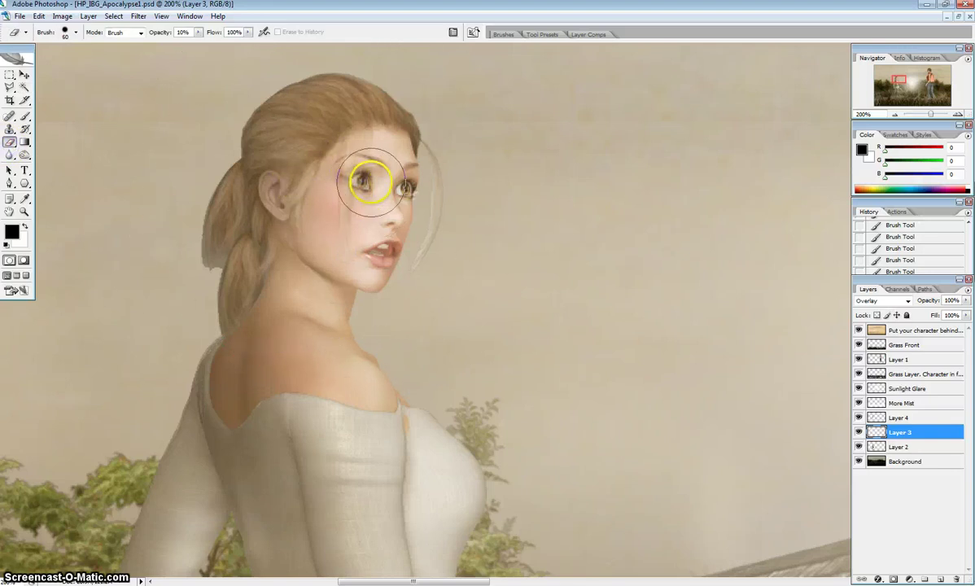
mouse_move(342, 269)
mouse_down()
mouse_move(352, 256)
mouse_move(316, 298)
mouse_move(317, 250)
mouse_move(365, 182)
mouse_up()
- Toggle the visibility of Layer 3 to check the softened highlights on the woman's face
click(858, 432)
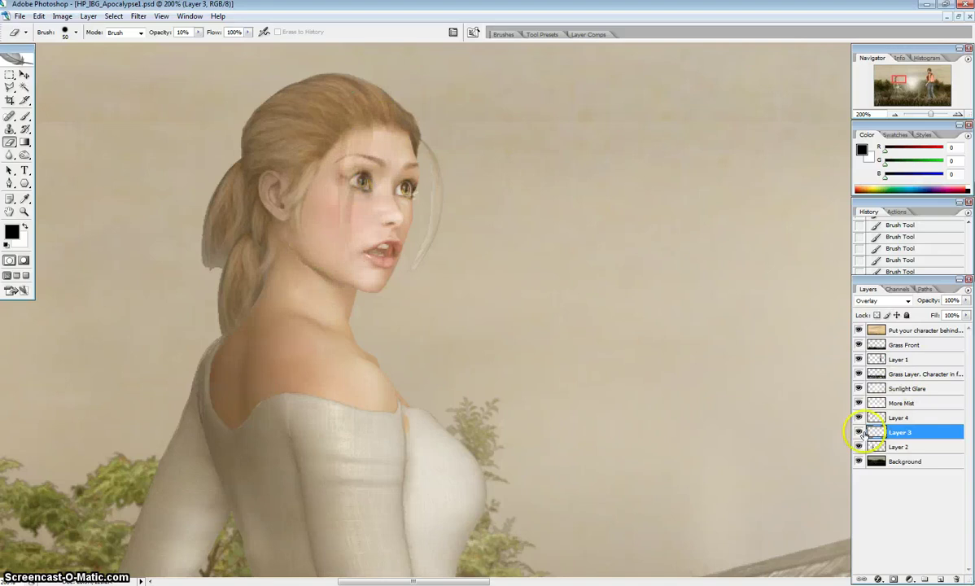
click(859, 432)
click(859, 433)
click(861, 433)
- Erase the highlight around the loose hair strand in front of the blonde woman's face on Layer 3 with a smaller Eraser brush
drag(442, 207, 444, 271)
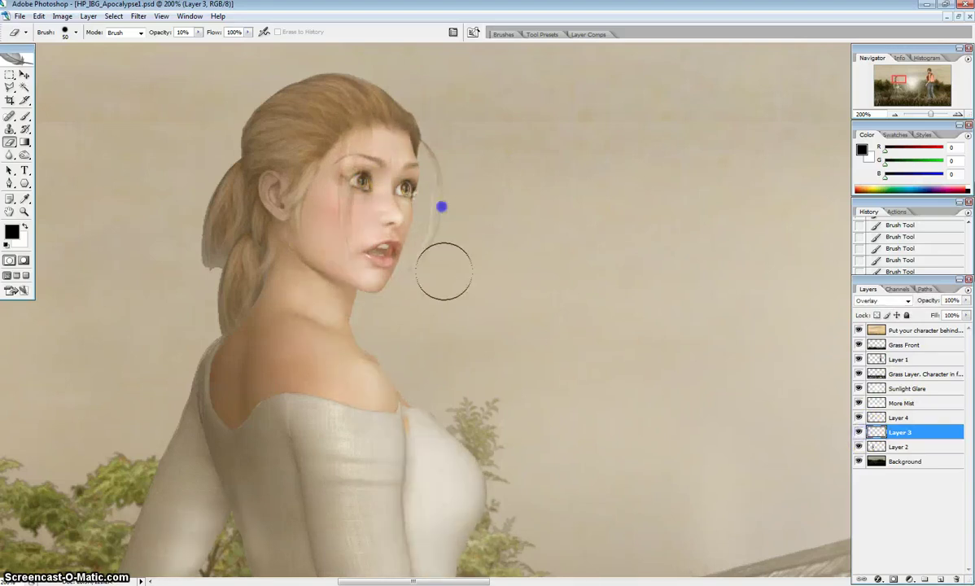
key(bracketleft)
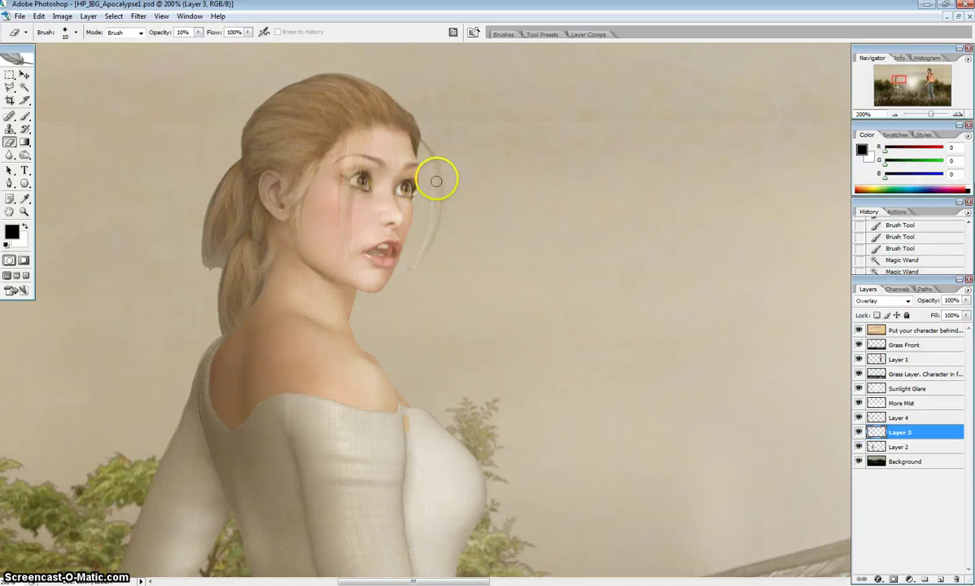
drag(420, 263, 417, 267)
drag(442, 172, 429, 255)
drag(436, 219, 418, 272)
- Compare the blonde woman with and without Layer 3, both close up and within the wider scene
click(859, 432)
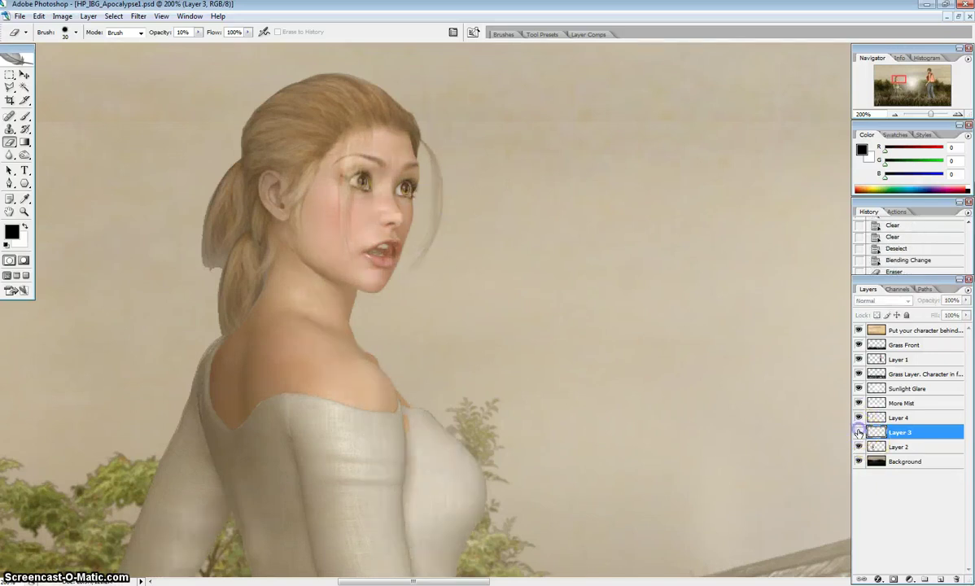
click(858, 432)
key(ctrl+minus)
key(ctrl+minus)
key(ctrl+minus)
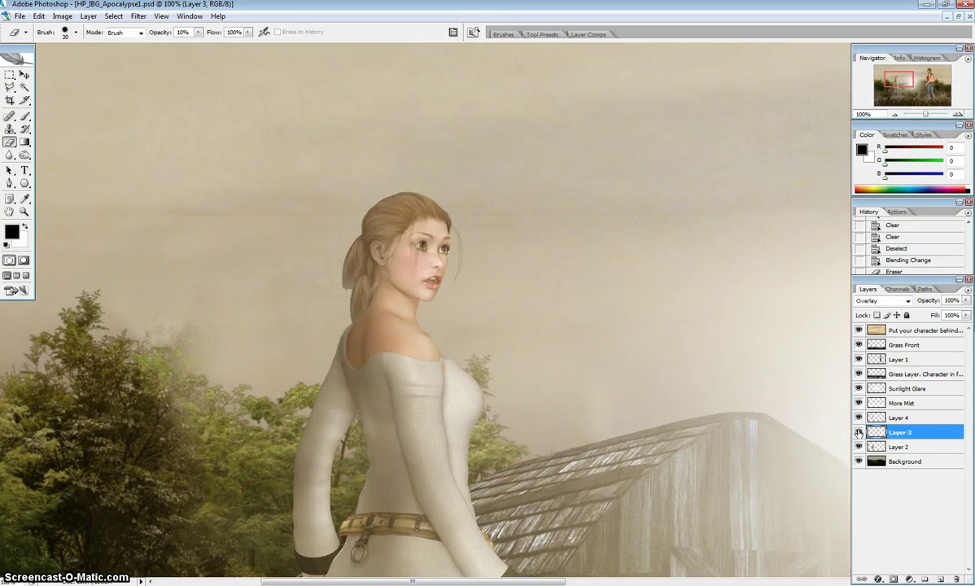
click(859, 432)
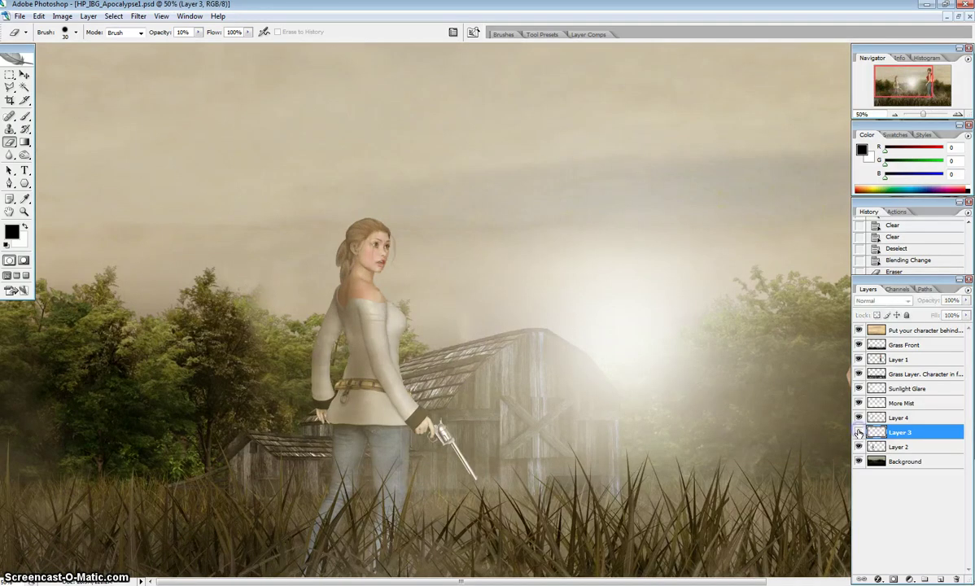
click(859, 433)
- Add a new layer for the woman in the red top and move it directly above the Grass Front layer
drag(623, 356, 497, 310)
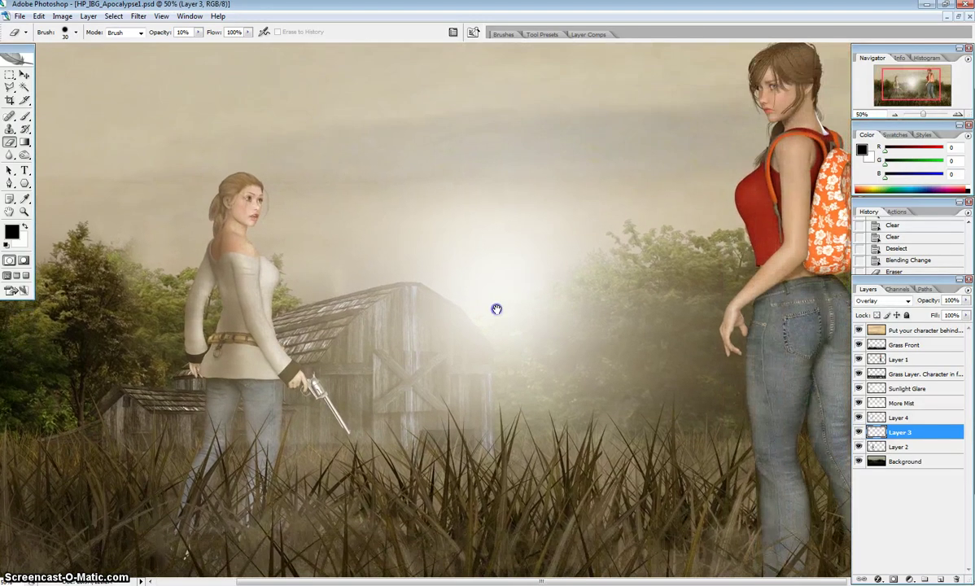
drag(426, 280, 561, 302)
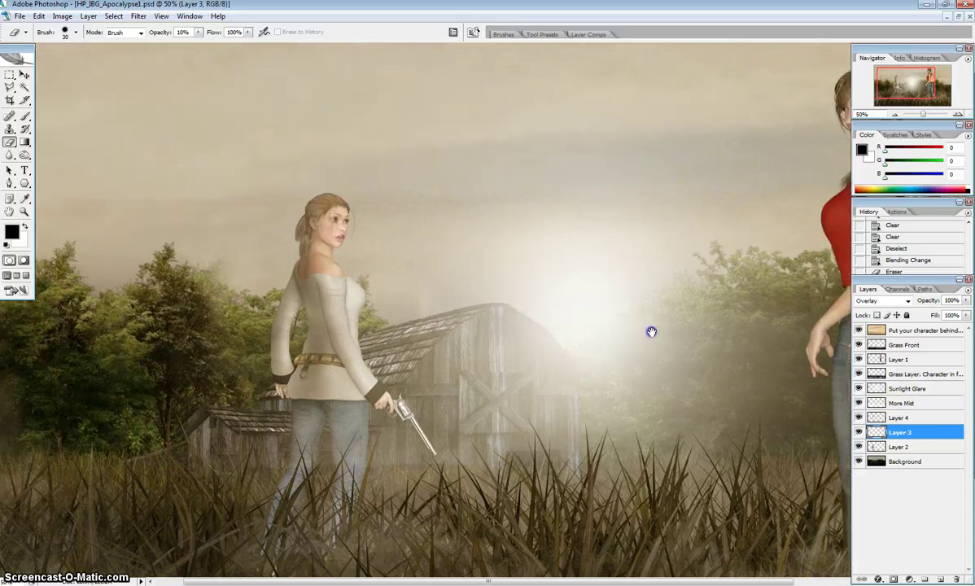
drag(649, 333, 351, 360)
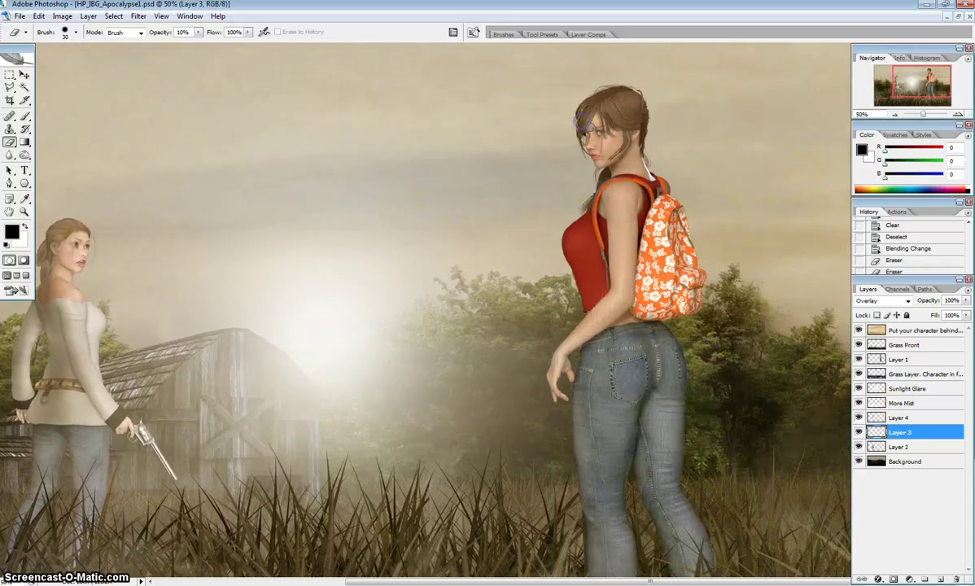
click(24, 115)
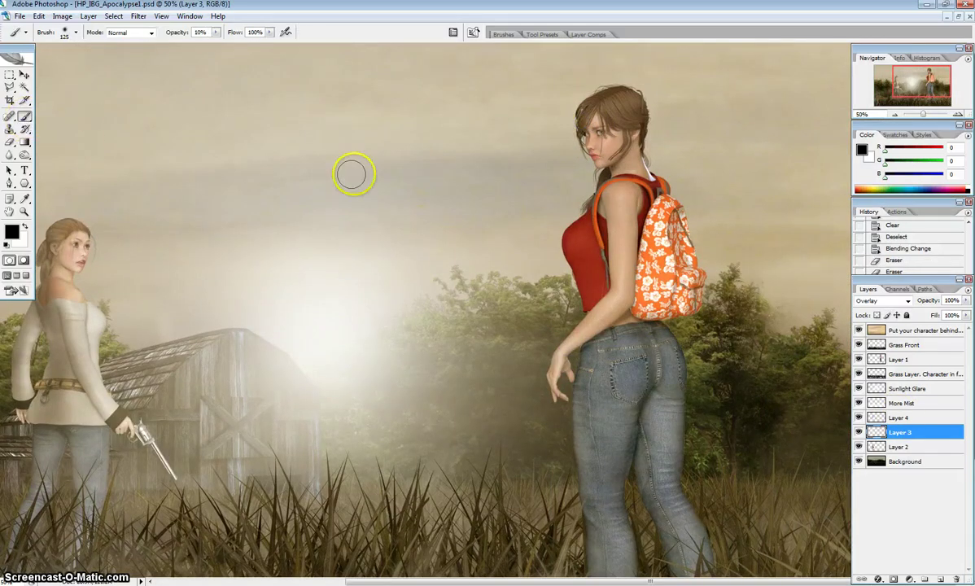
drag(597, 150, 588, 120)
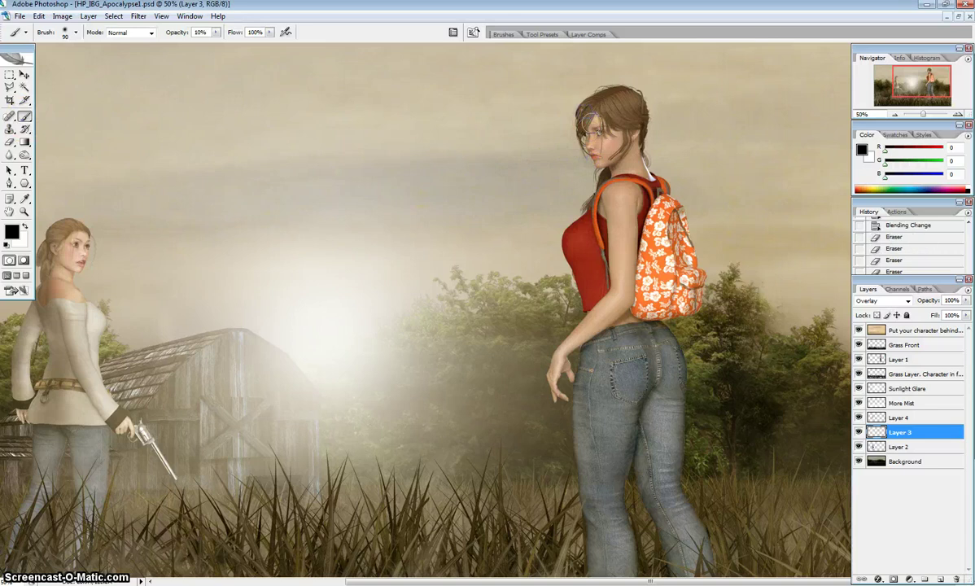
click(940, 579)
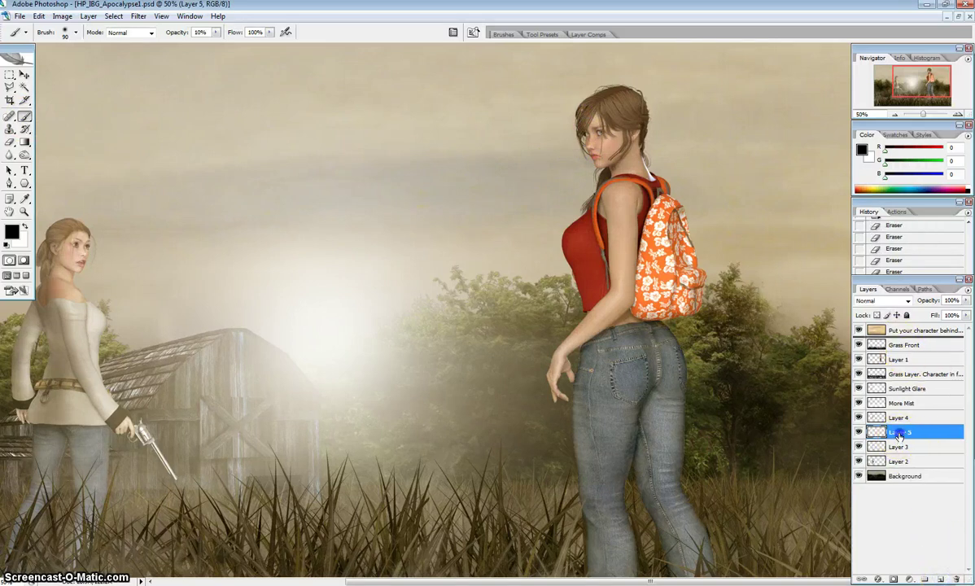
drag(899, 437, 892, 345)
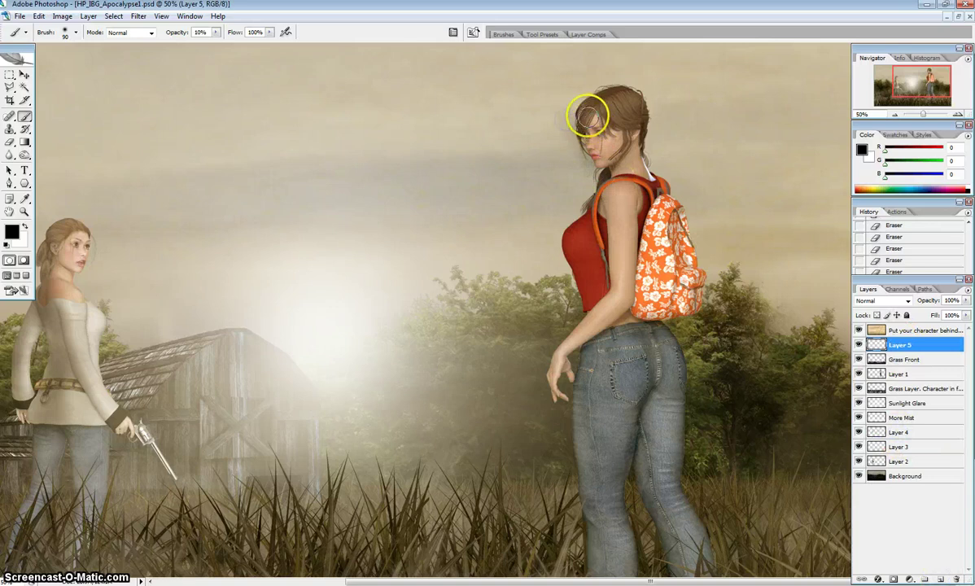
- Paint black shading down the back of the woman in the red top on Layer 5 with the Brush at 10% opacity
mouse_move(650, 105)
mouse_down()
mouse_move(648, 152)
mouse_move(679, 277)
mouse_move(657, 379)
mouse_up()
key(bracketright)
key(bracketright)
key(bracketright)
key(bracketright)
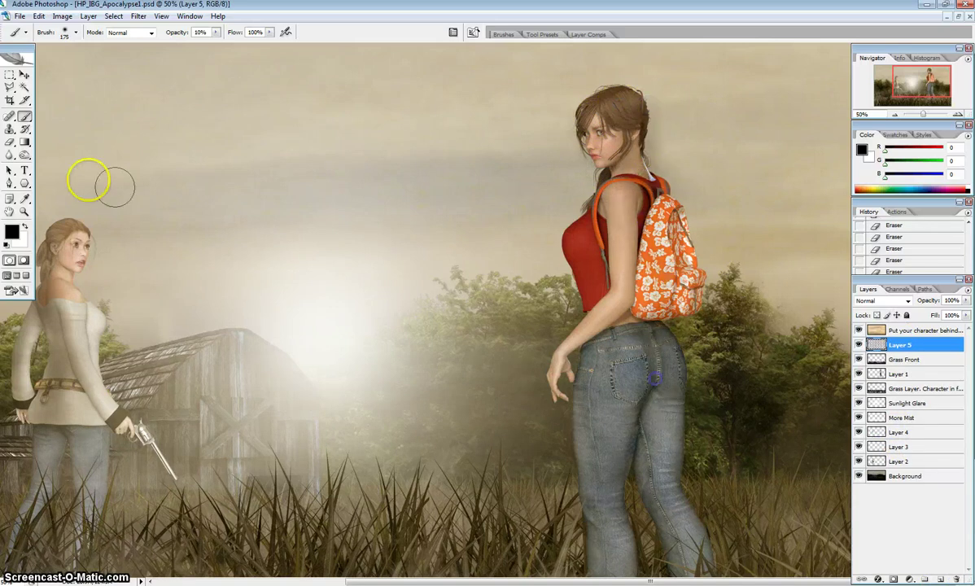
- Brush white light down the front of the woman in the red top and set Layer 5's blending mode to Overlay
click(25, 226)
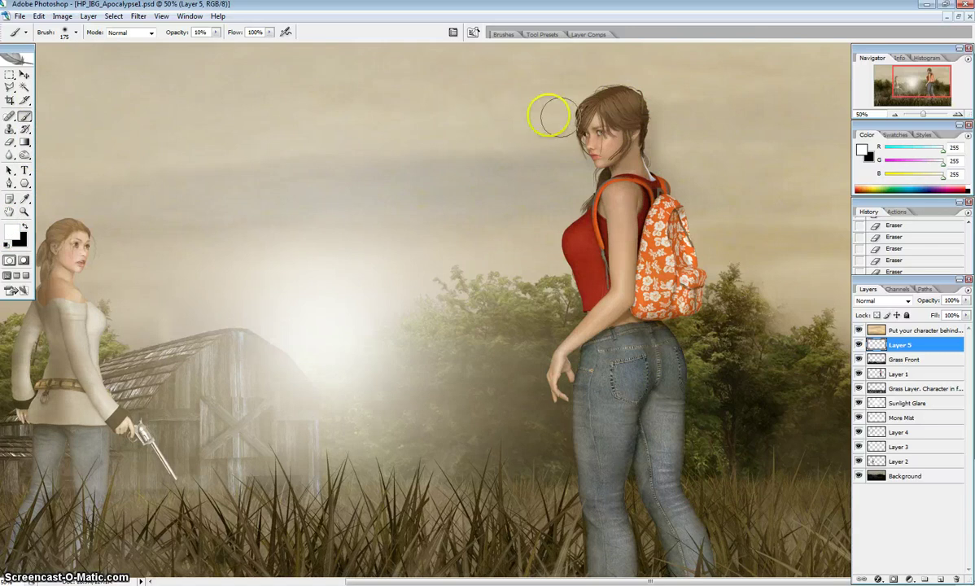
mouse_move(548, 109)
mouse_down()
mouse_move(544, 97)
mouse_move(564, 209)
mouse_move(583, 220)
mouse_move(578, 241)
mouse_up()
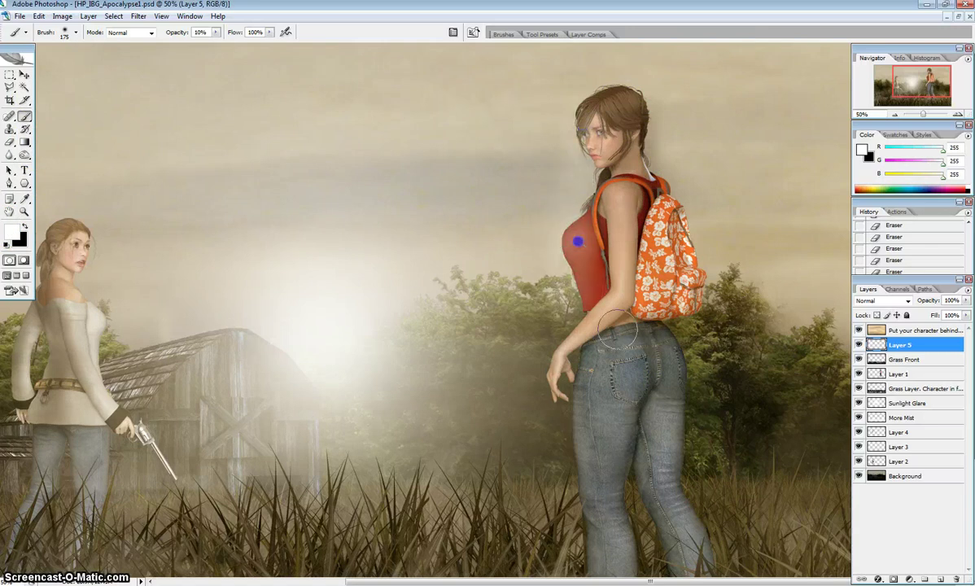
click(887, 301)
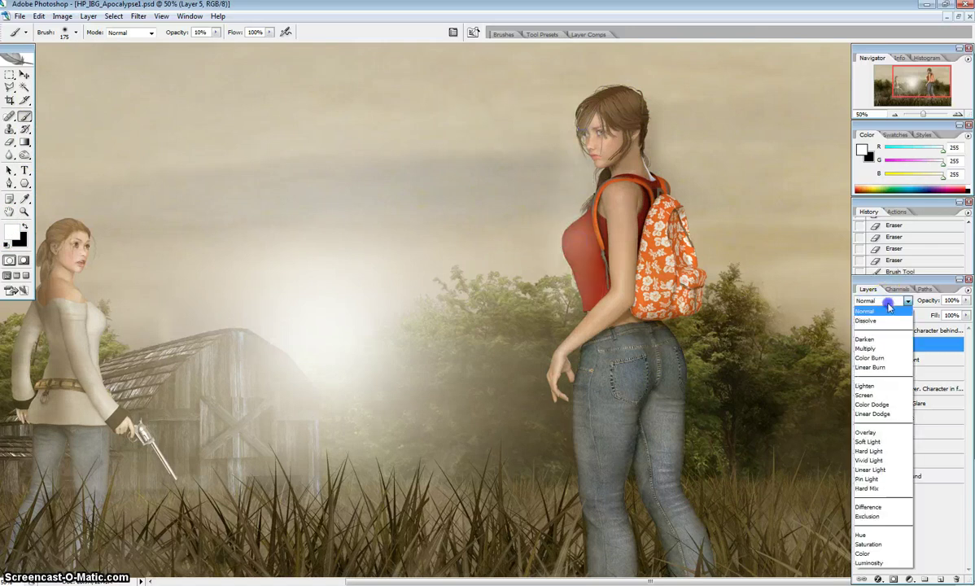
click(871, 434)
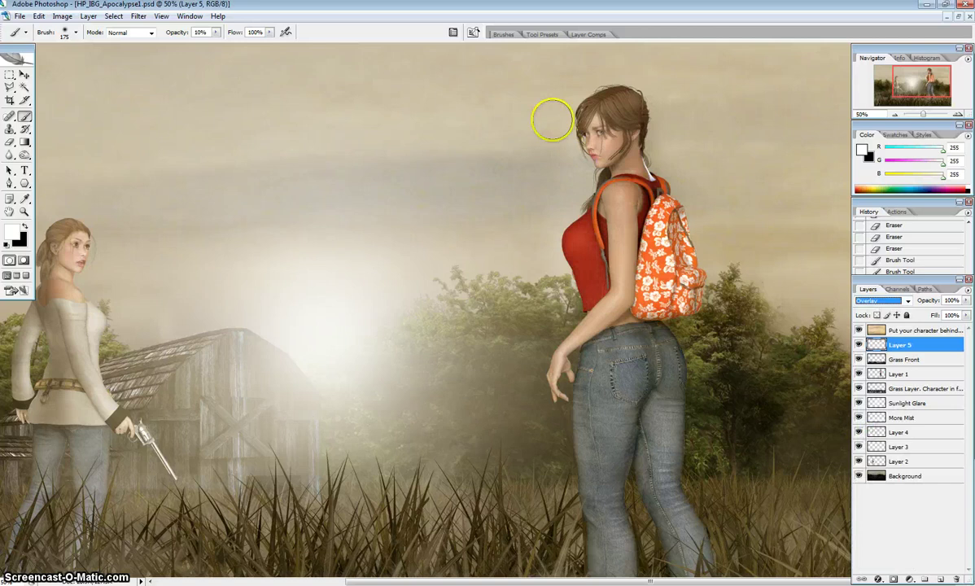
- Brush additional white light over the face of the woman in the red top on Layer 5
drag(578, 139, 579, 155)
drag(584, 131, 579, 155)
drag(585, 124, 576, 155)
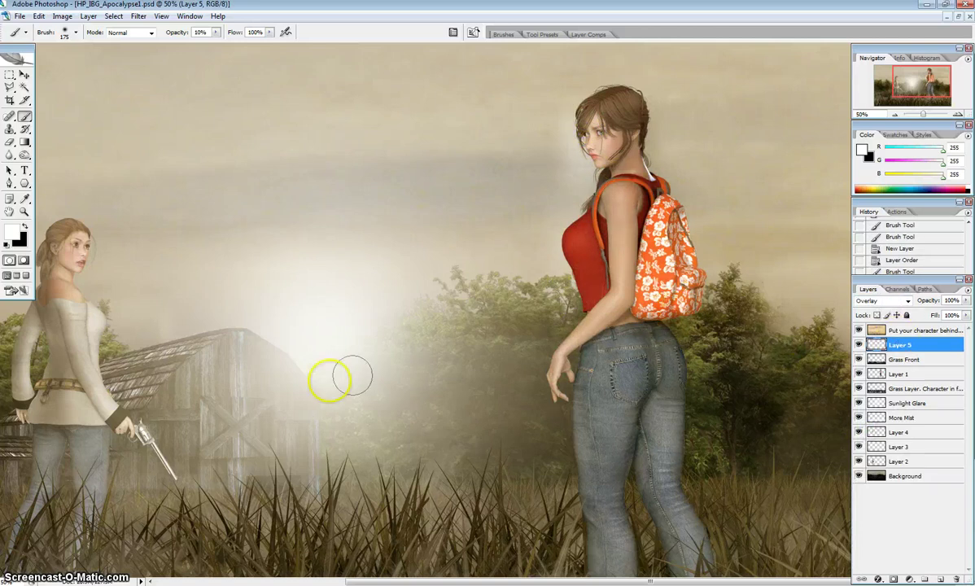
- Hide every layer except Layer 2, Layer 3 and Layer 4, isolating the blonde woman and her light and shadow paint
drag(156, 486, 317, 379)
drag(318, 308, 473, 393)
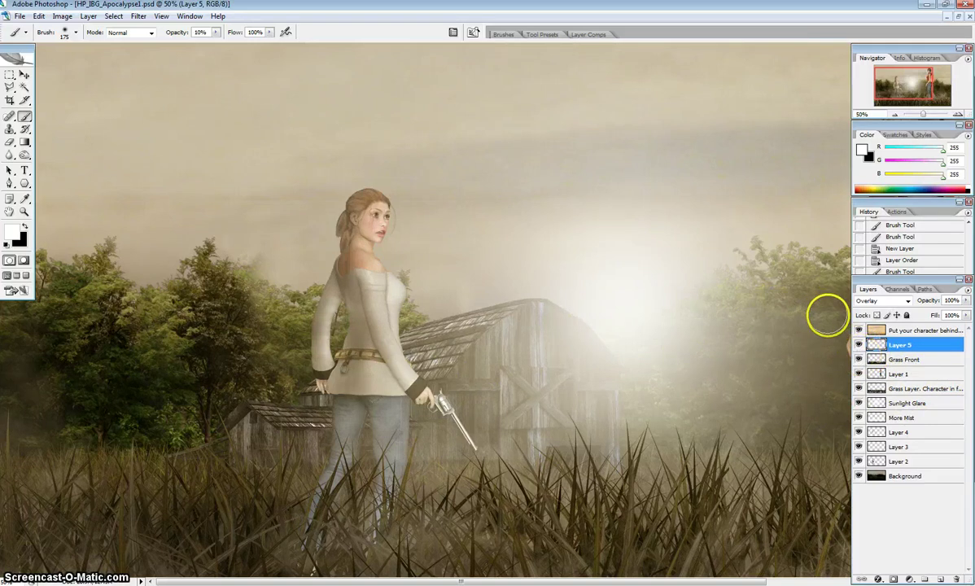
click(859, 345)
click(860, 359)
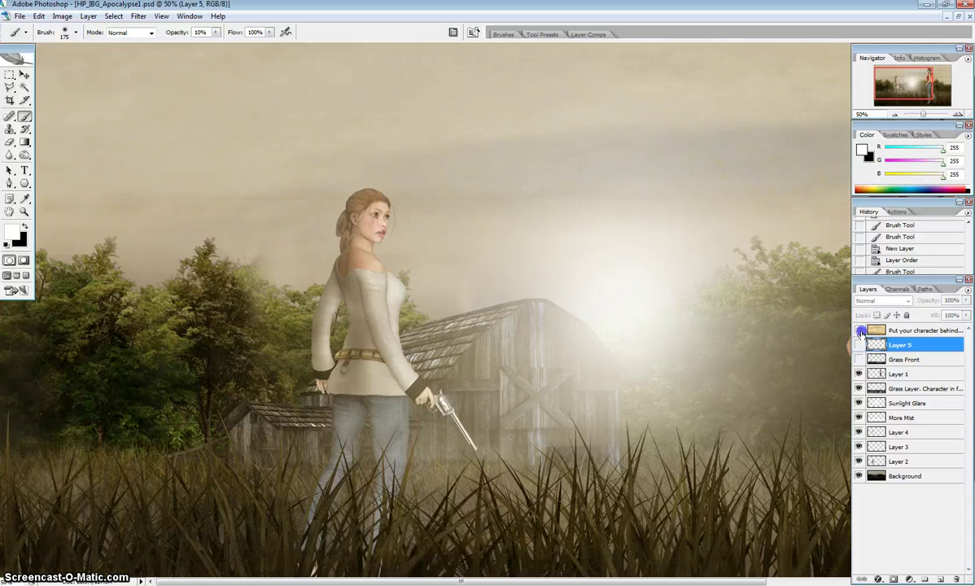
click(860, 331)
click(859, 389)
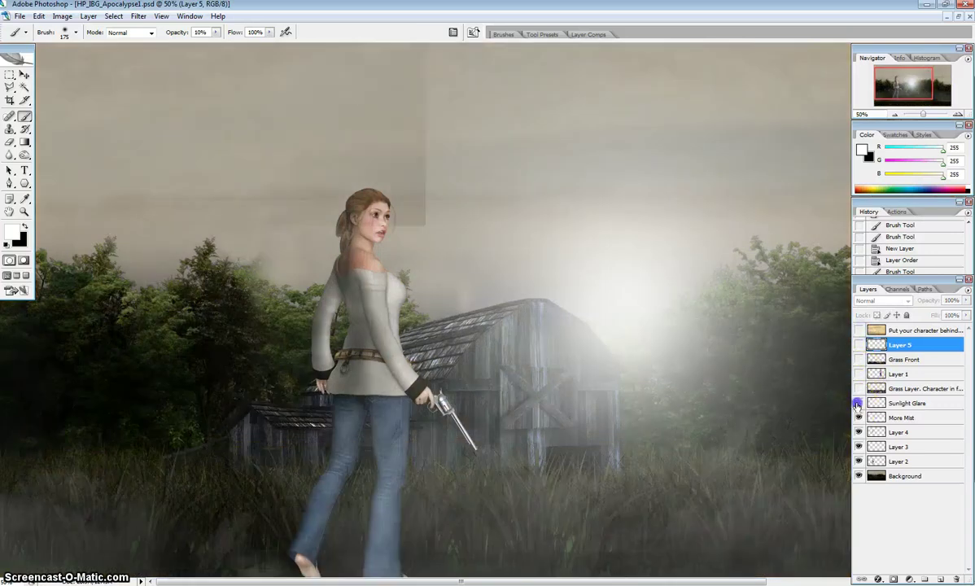
click(859, 403)
click(858, 417)
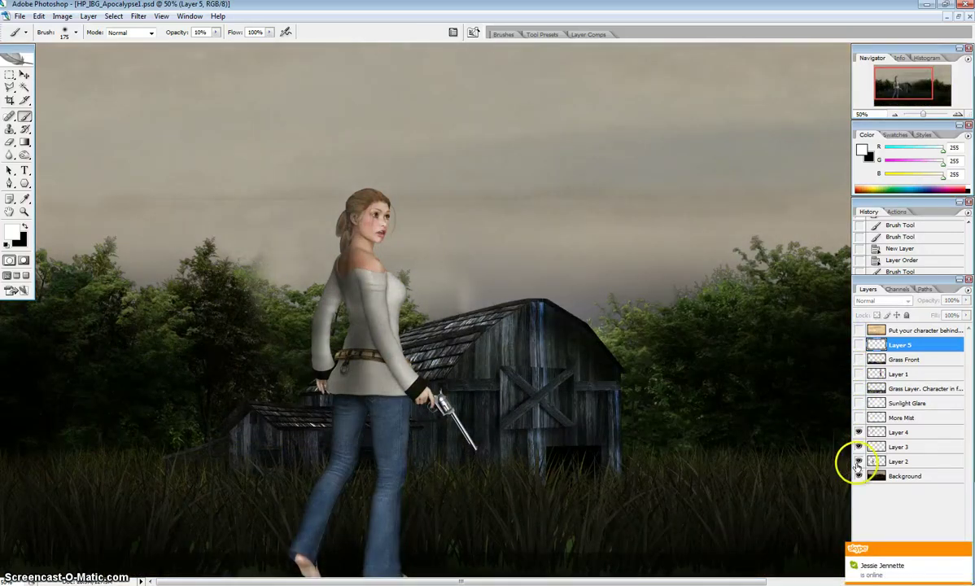
click(859, 461)
click(859, 461)
click(858, 477)
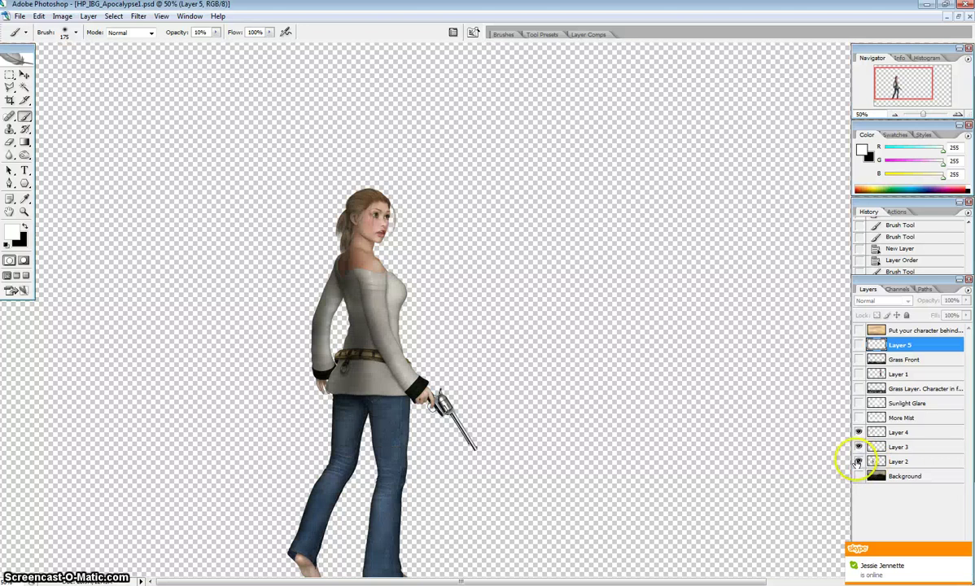
- Toggle the visibility of Layer 2 to examine the light and shadow paint without the woman
click(859, 461)
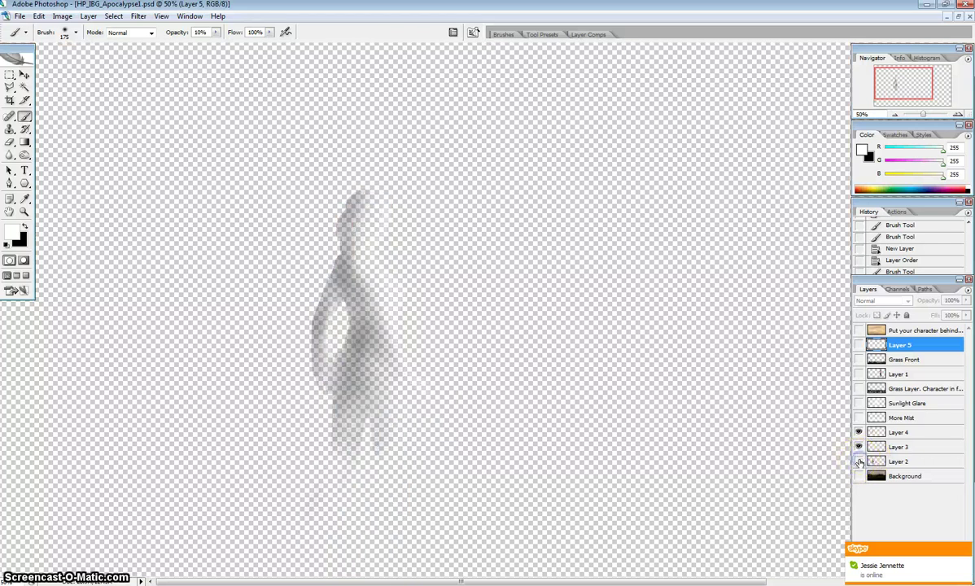
click(859, 462)
click(859, 461)
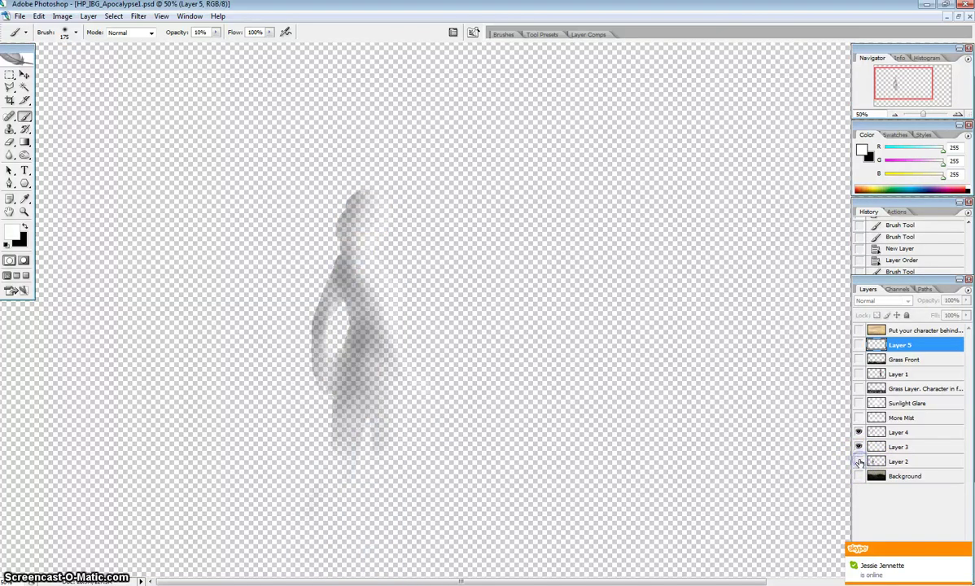
click(859, 462)
- Merge the visible Layer 2, Layer 3 and Layer 4 into one layer, and show all the other layers again
click(899, 435)
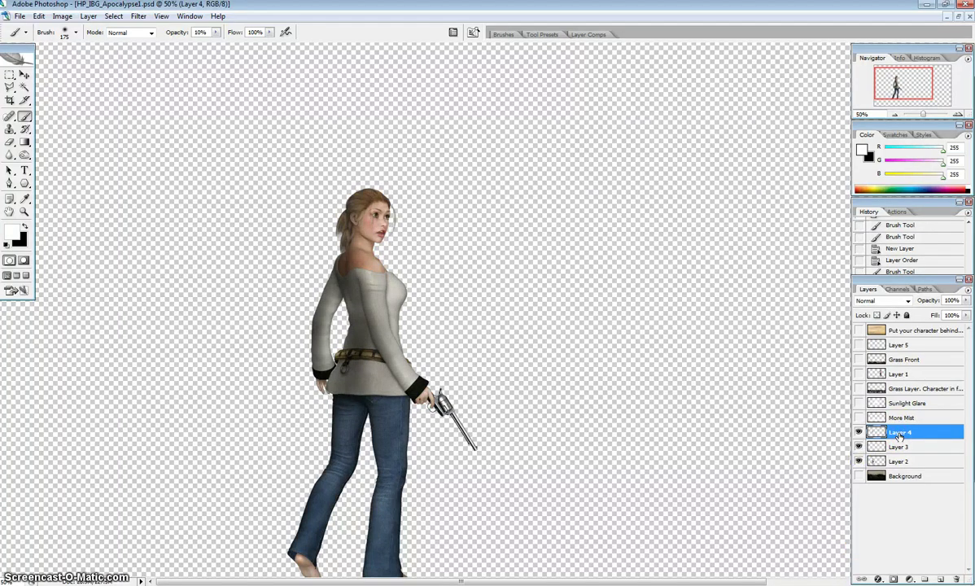
key(ctrl+shift+e)
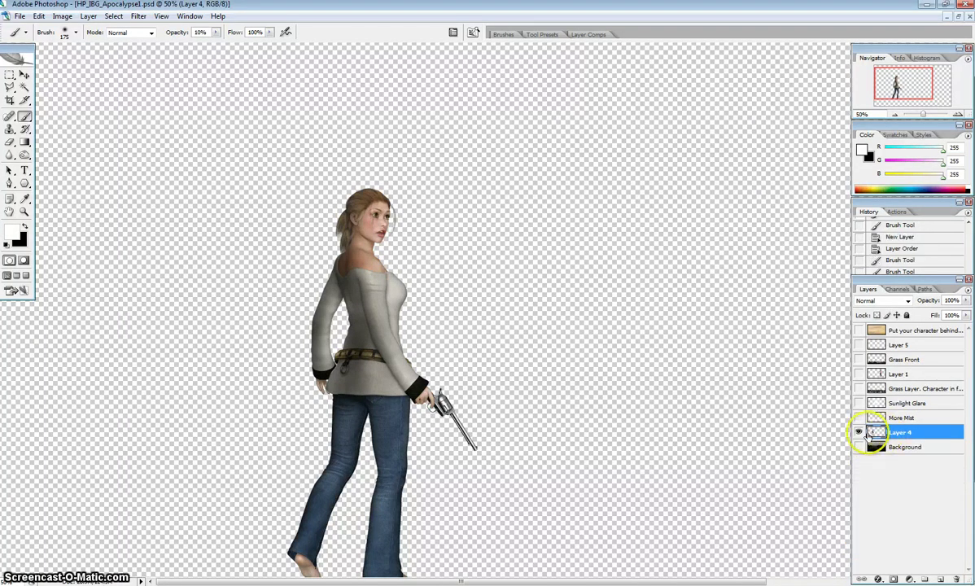
click(860, 447)
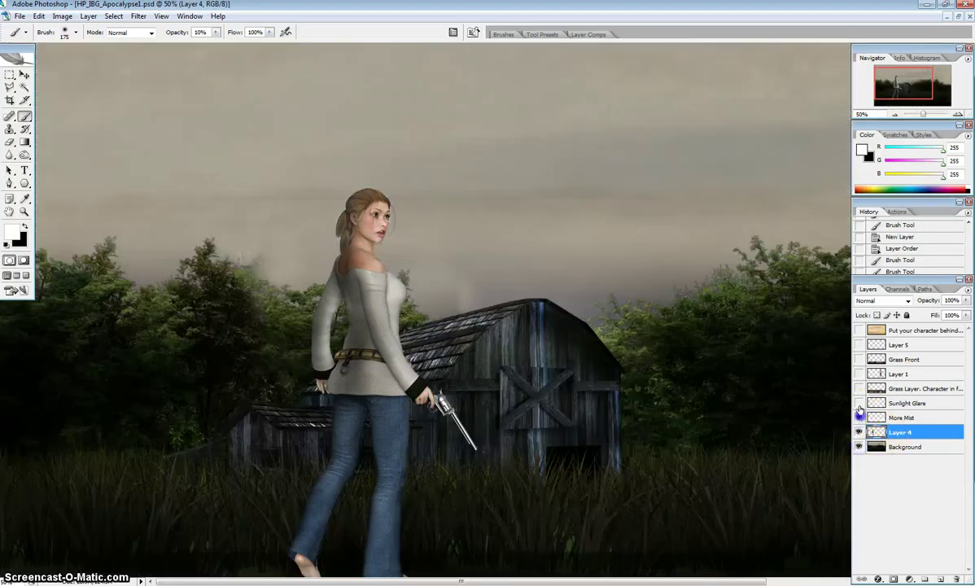
drag(859, 411, 862, 348)
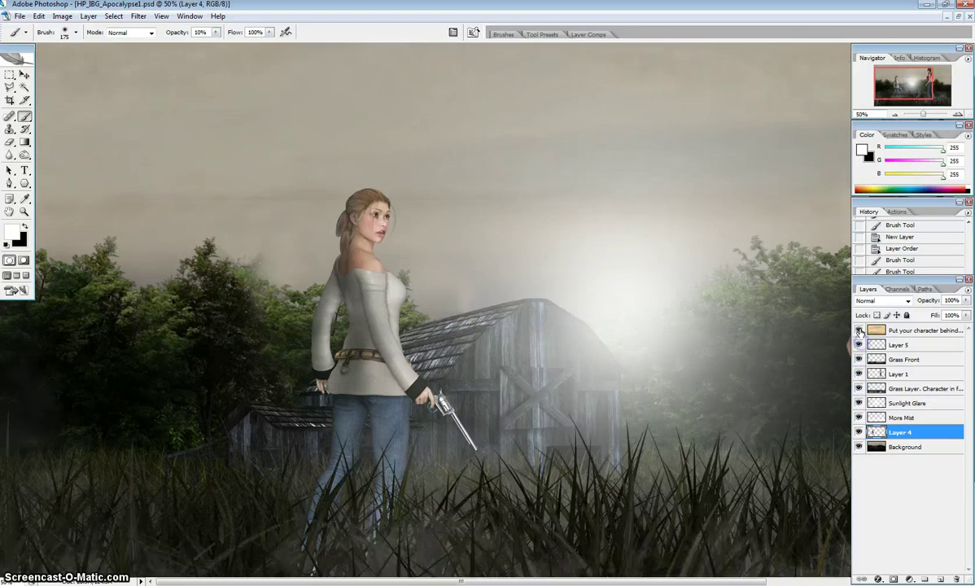
click(860, 330)
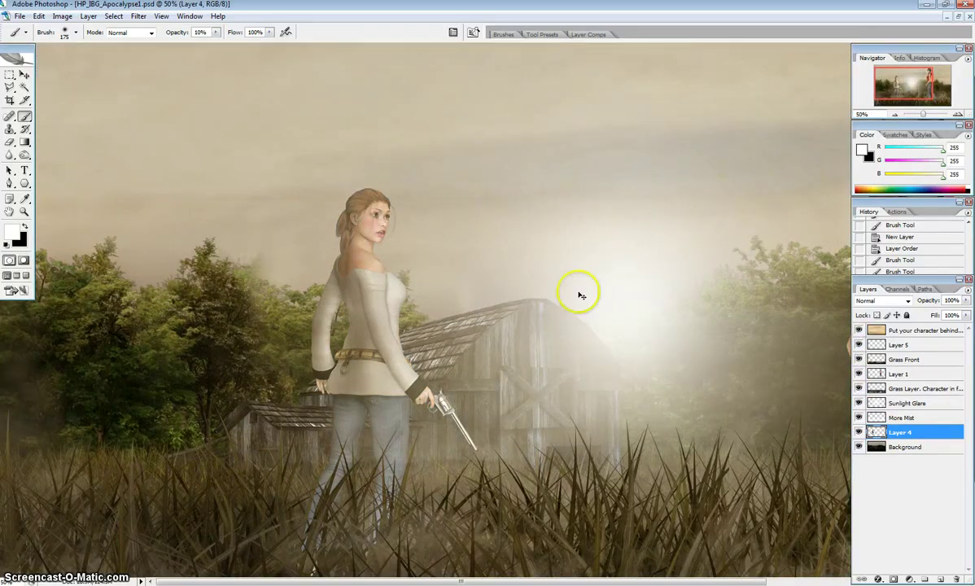
- Adjust the Levels of the merged Layer 4 with input levels of 24, 1.04 and 249
click(859, 432)
click(859, 433)
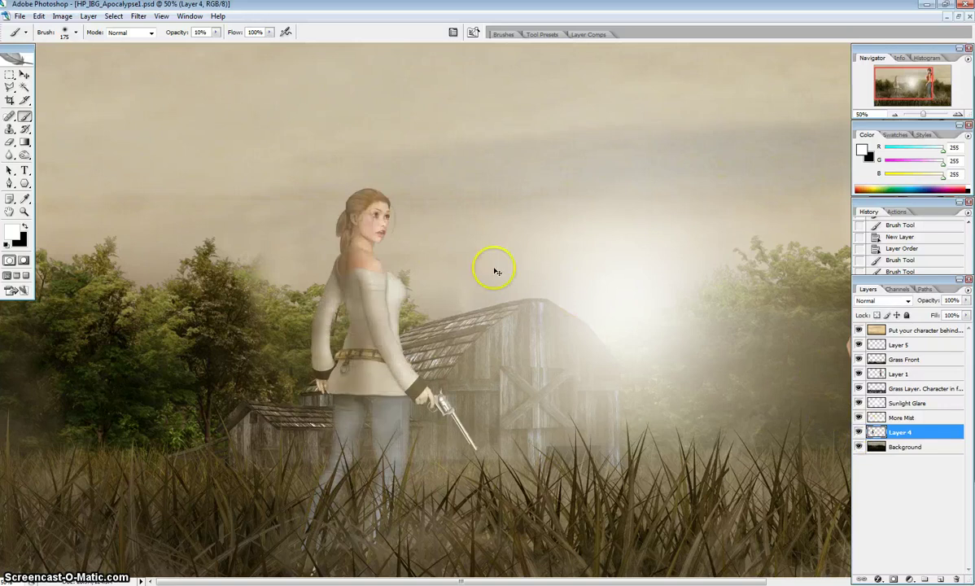
key(ctrl+l)
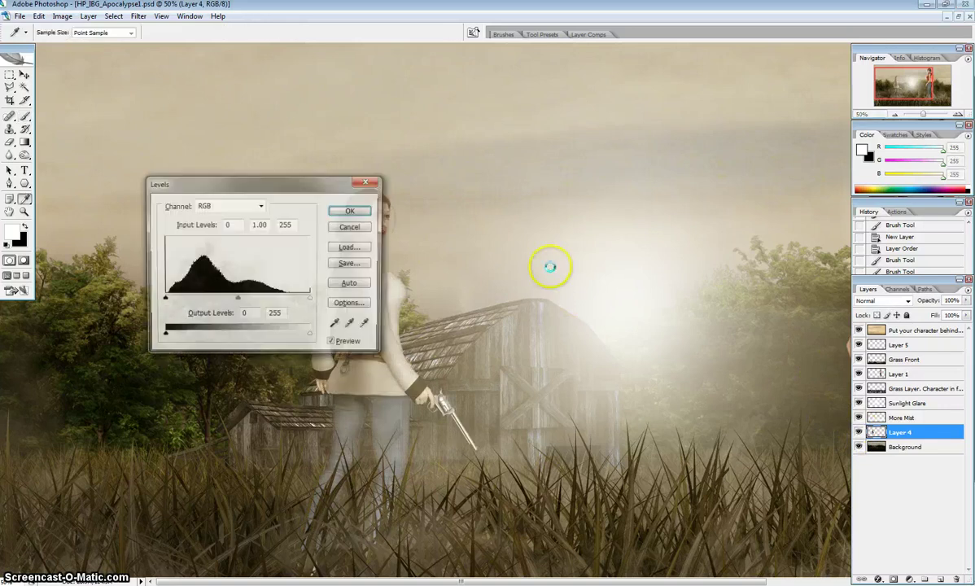
drag(261, 180, 558, 179)
mouse_move(577, 289)
mouse_down()
mouse_move(513, 290)
mouse_move(583, 289)
mouse_up()
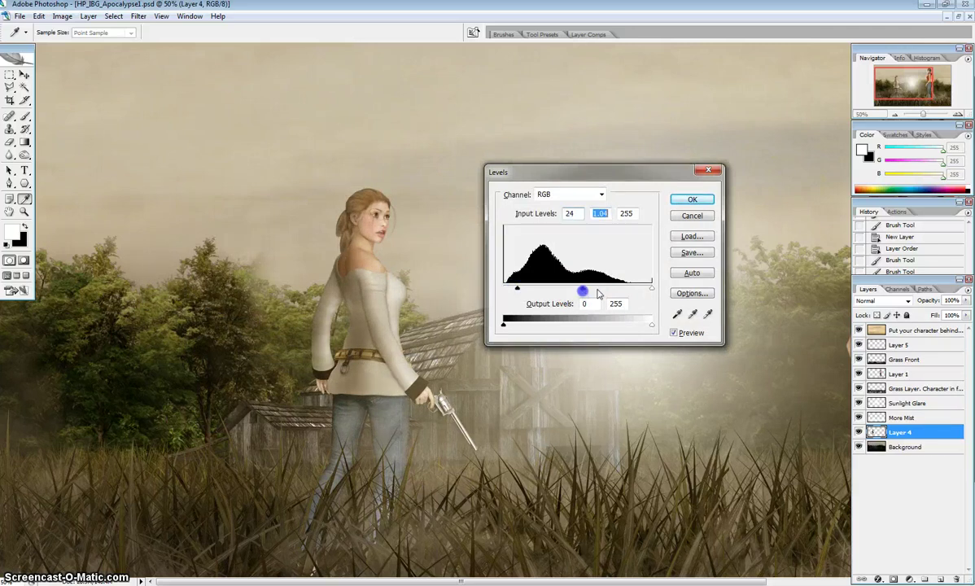
drag(653, 290, 651, 291)
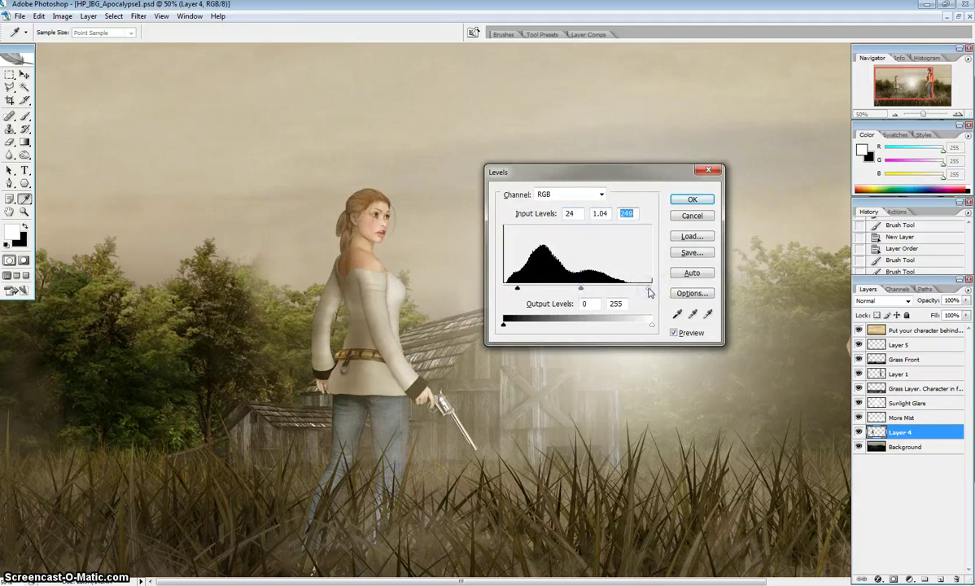
key(ctrl+minus)
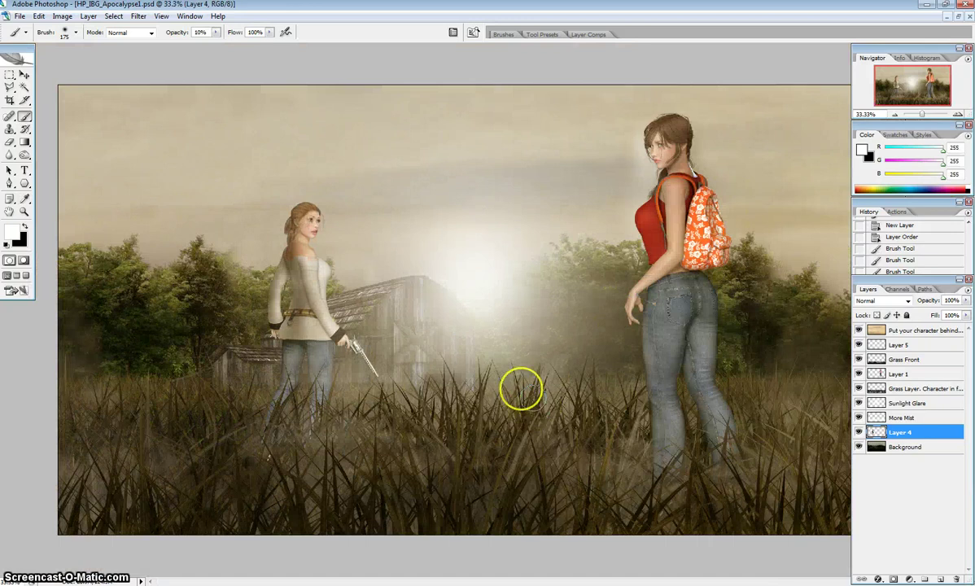